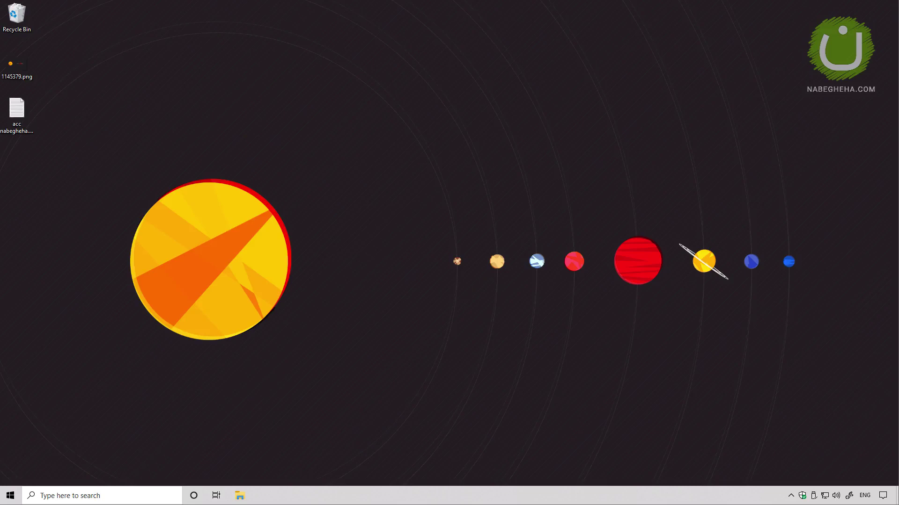
# - Open the Date & time page of the Time & Language settings in Windows Settings
pyautogui.click(10, 496)
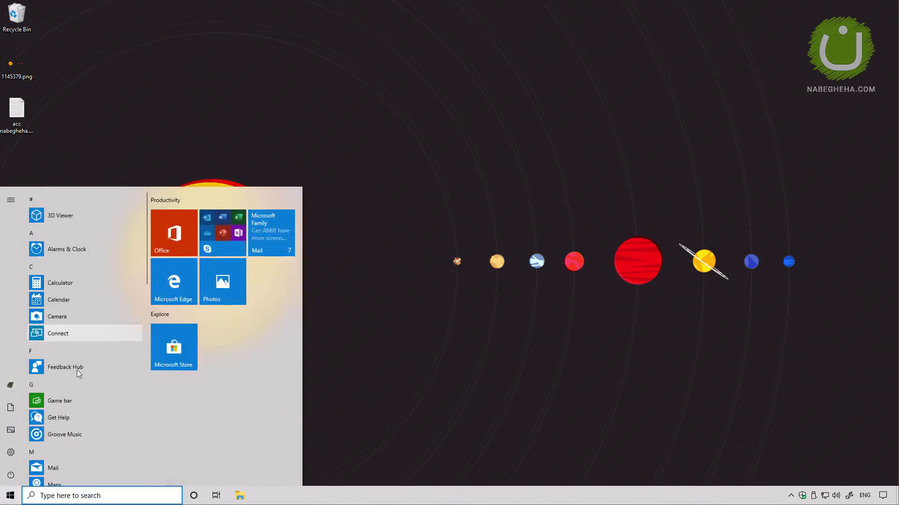
pyautogui.click(11, 452)
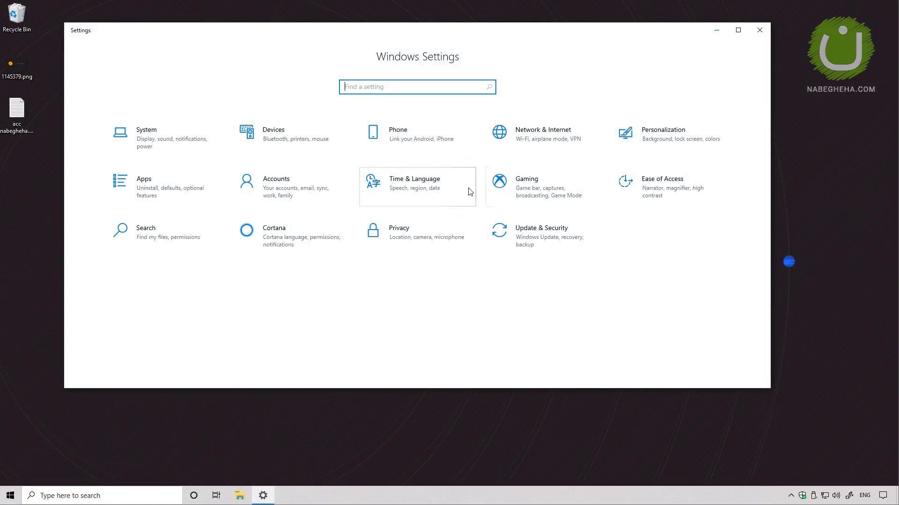
pyautogui.click(431, 192)
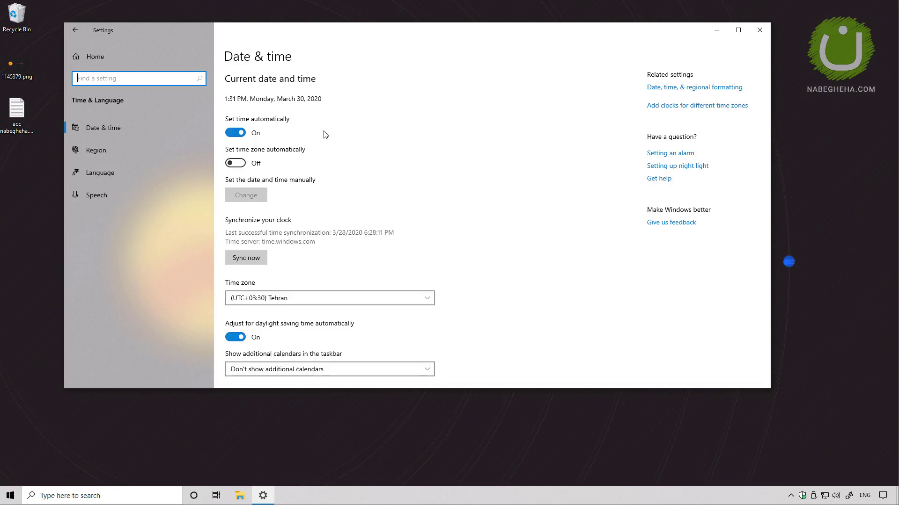
# - Switch automatic time zone setting on and off, and change the time zone to (UTC+03:00) Istanbul and back to (UTC+03:30) Tehran
pyautogui.click(235, 162)
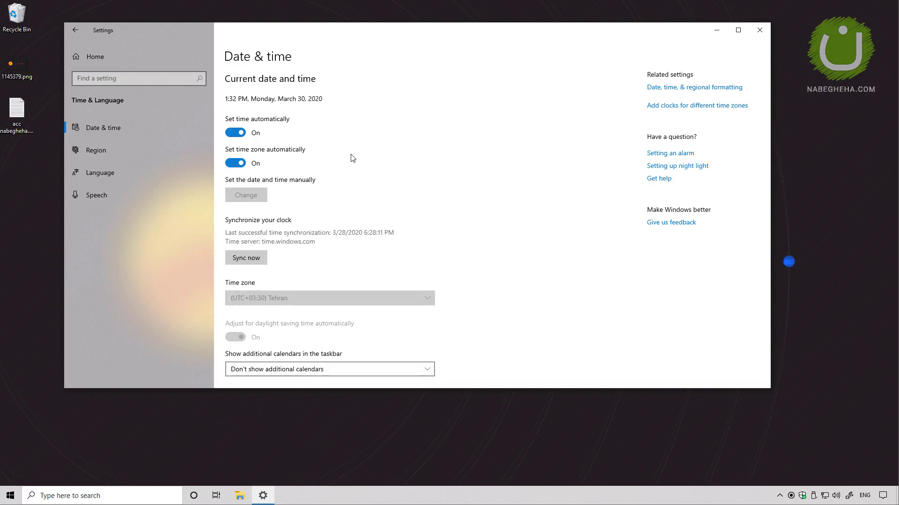
pyautogui.click(236, 163)
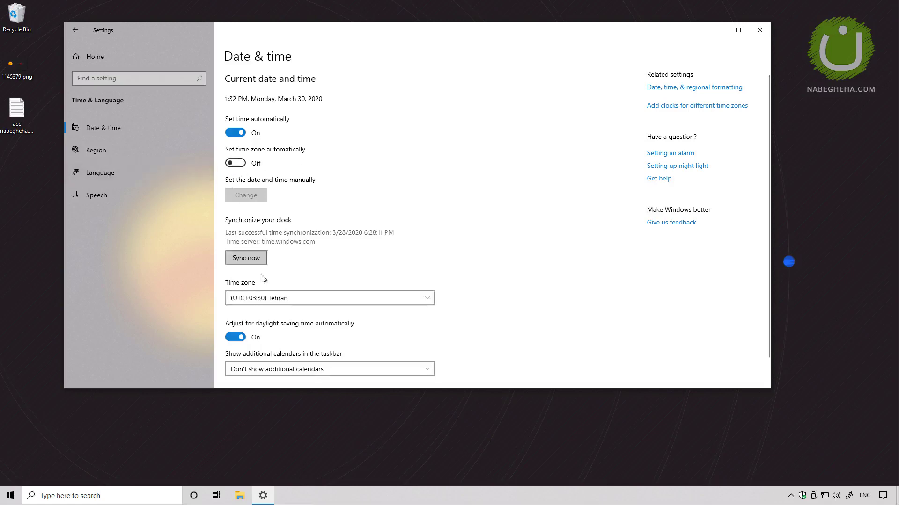
pyautogui.click(283, 300)
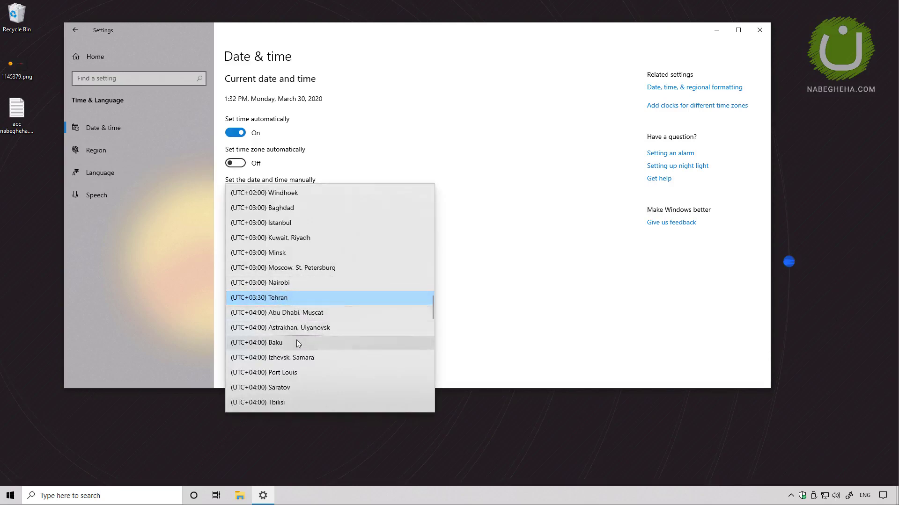
pyautogui.click(300, 224)
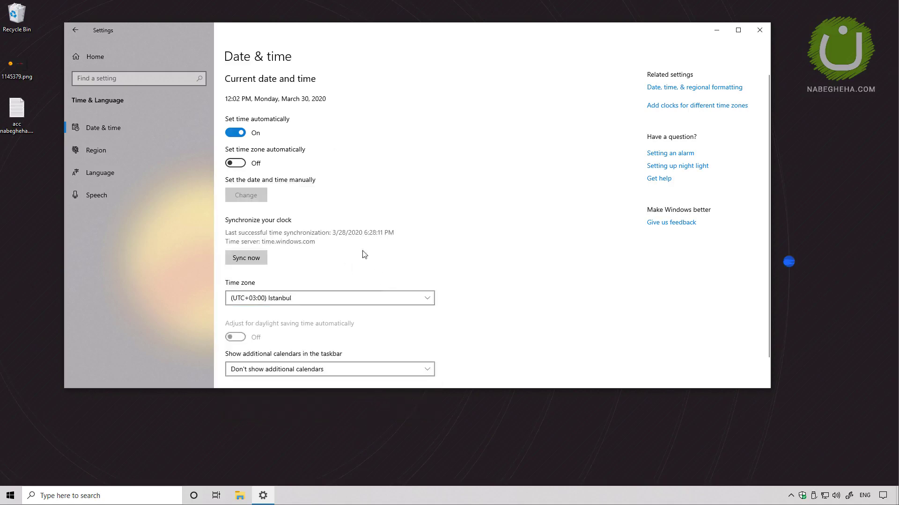
pyautogui.click(278, 295)
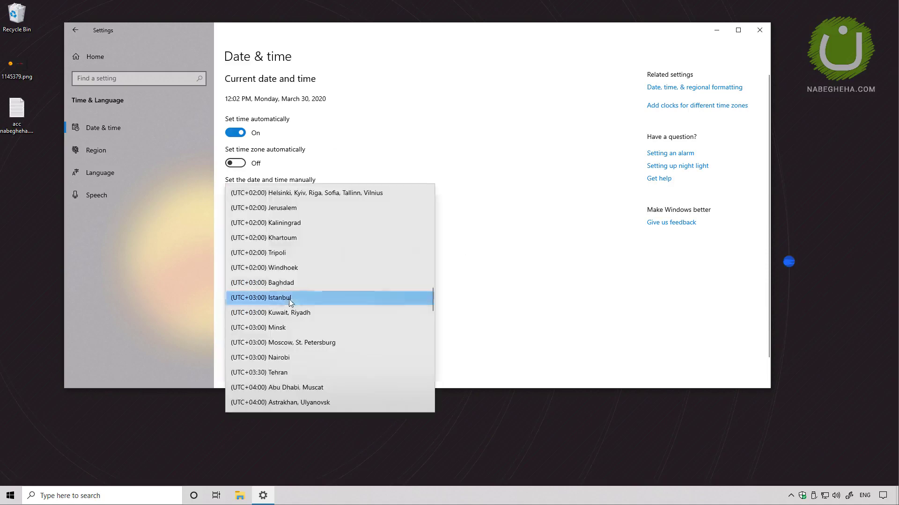
pyautogui.click(296, 373)
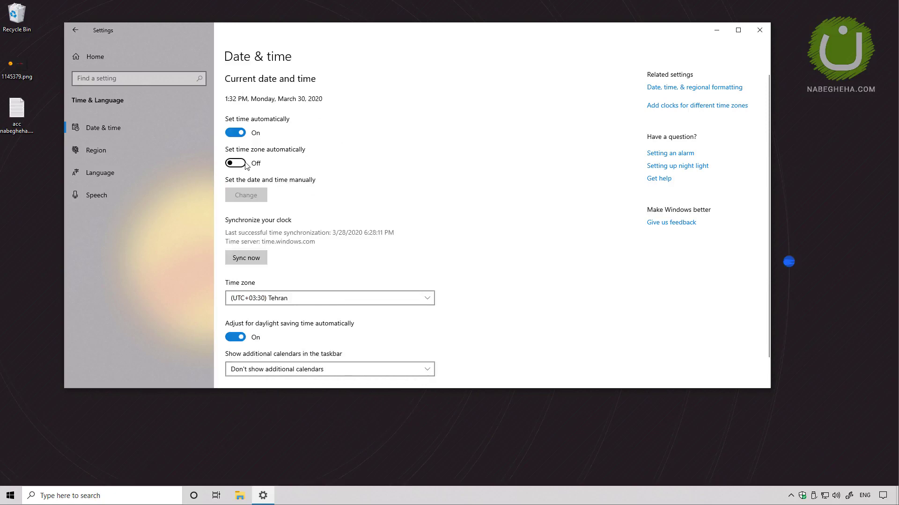
# - Switch automatic time zone setting on and back off, and automatic daylight saving adjustment off and back on
pyautogui.click(245, 163)
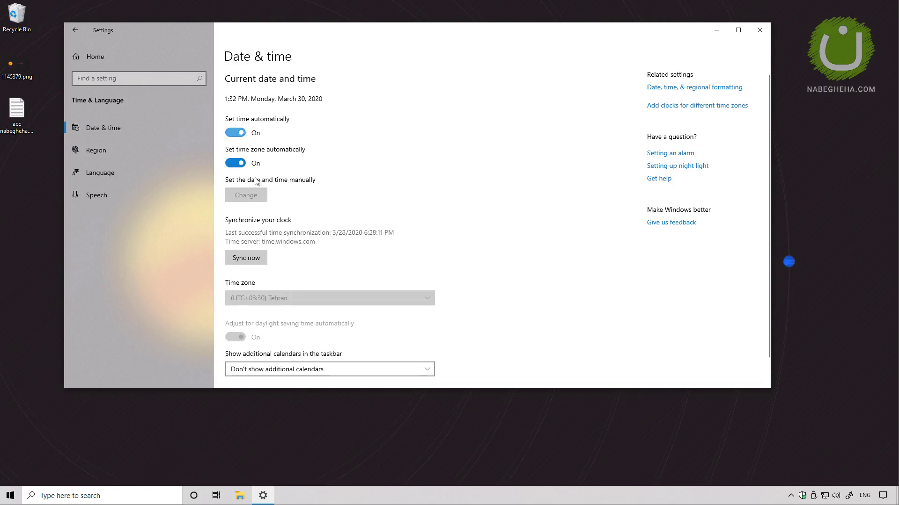
pyautogui.click(235, 163)
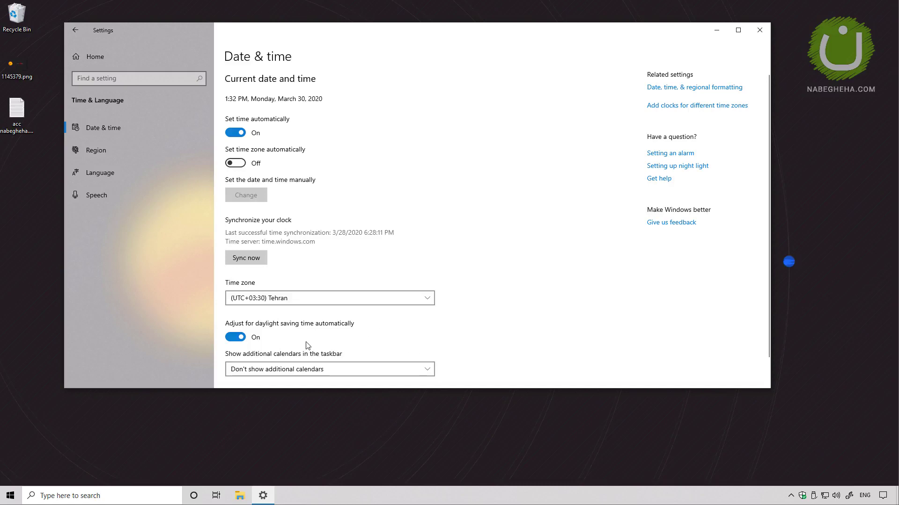
pyautogui.click(236, 337)
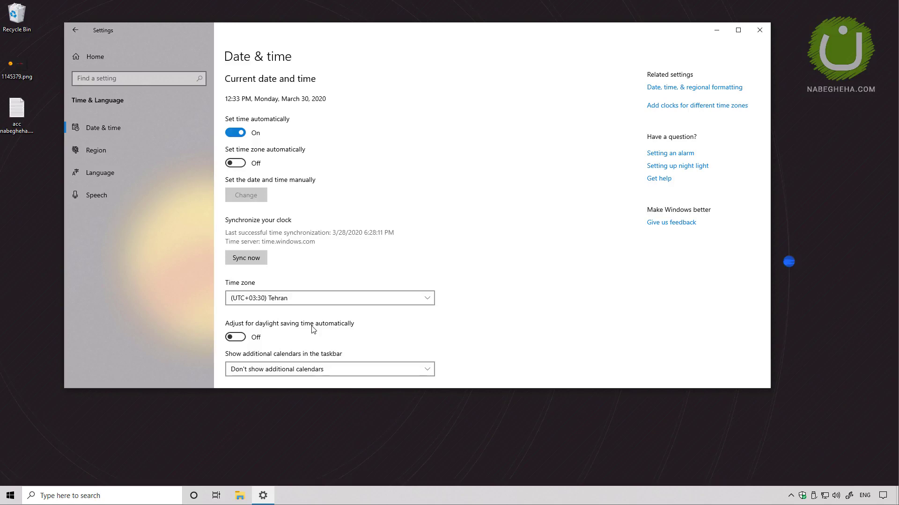
pyautogui.click(237, 337)
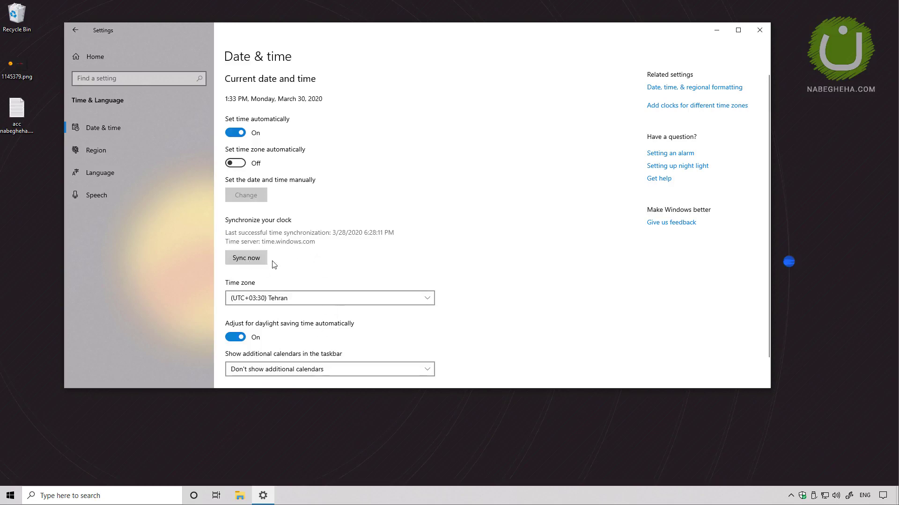
# - Synchronize the clock with the time server and turn on automatic time zone setting
pyautogui.click(245, 258)
pyautogui.click(235, 164)
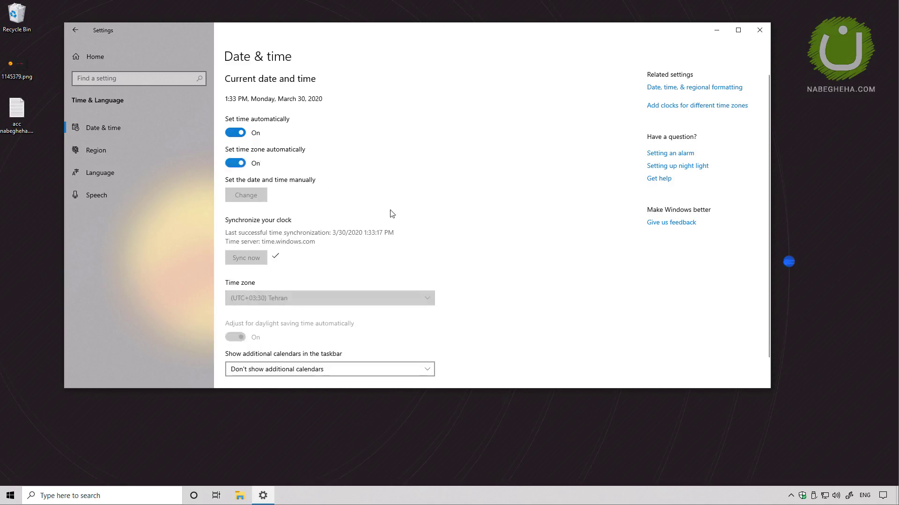
# - Examine the available options for showing additional calendars in the taskbar without changing the selection
pyautogui.scroll(-1, 396, 211)
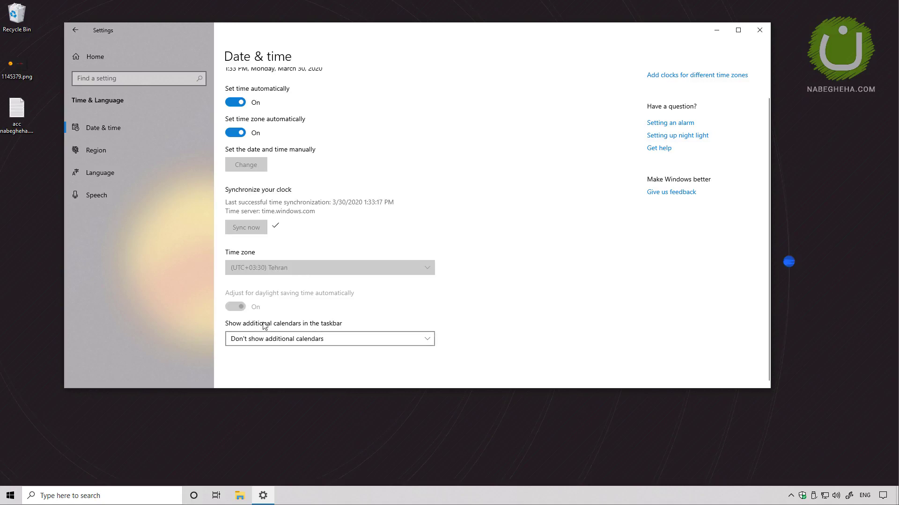
pyautogui.click(314, 346)
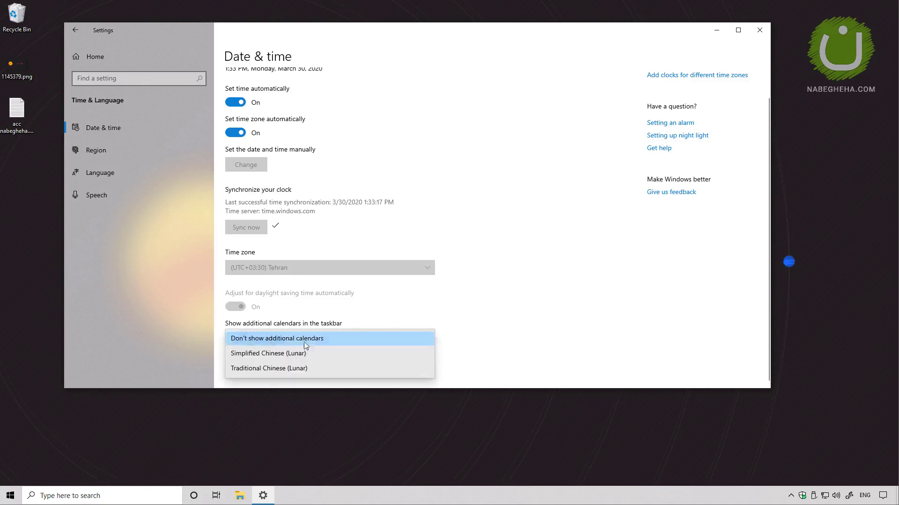
pyautogui.click(478, 341)
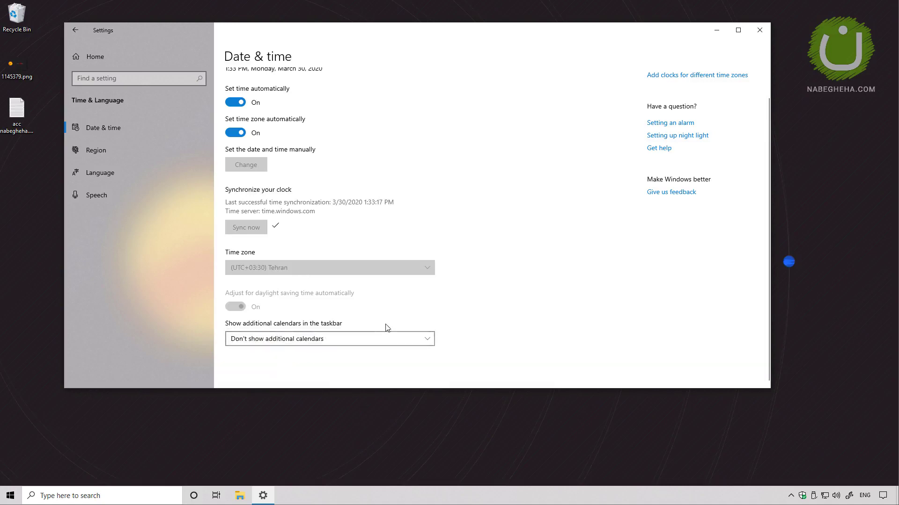
pyautogui.click(302, 343)
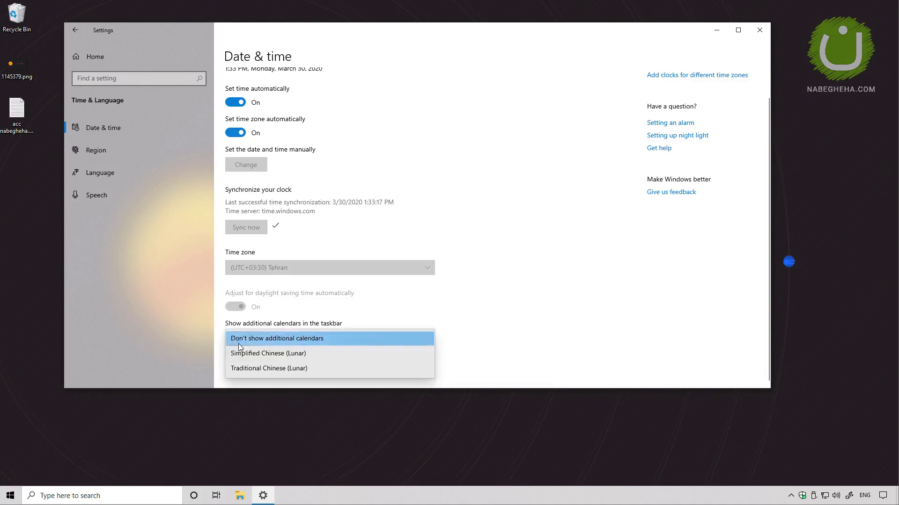
pyautogui.click(358, 297)
pyautogui.click(291, 340)
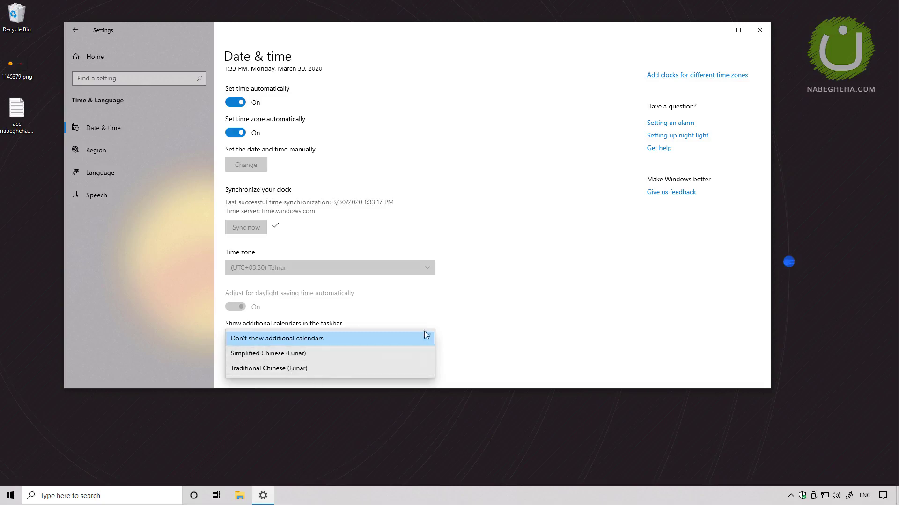
pyautogui.click(448, 314)
pyautogui.scroll(1, 456, 313)
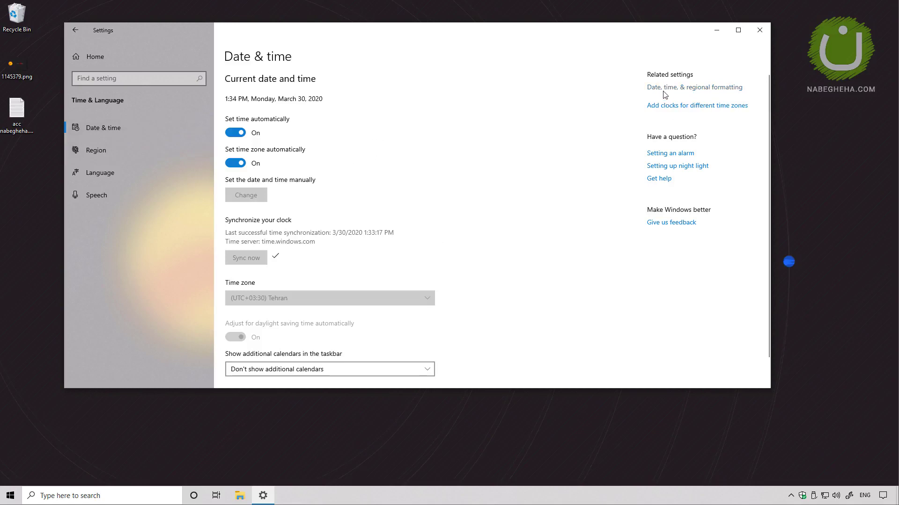
# - View the related date, time and regional formatting page, and return to the Date & time page
pyautogui.click(650, 96)
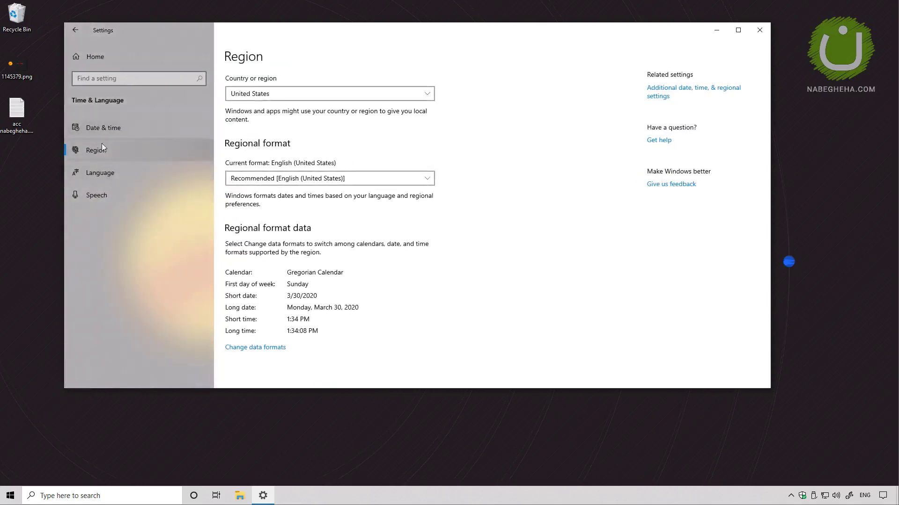
pyautogui.click(106, 135)
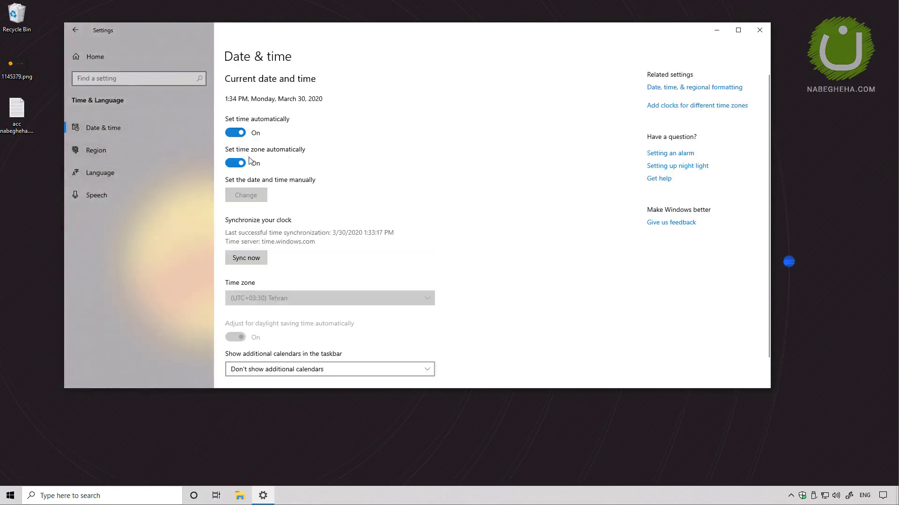
pyautogui.click(162, 150)
pyautogui.click(156, 131)
pyautogui.click(672, 87)
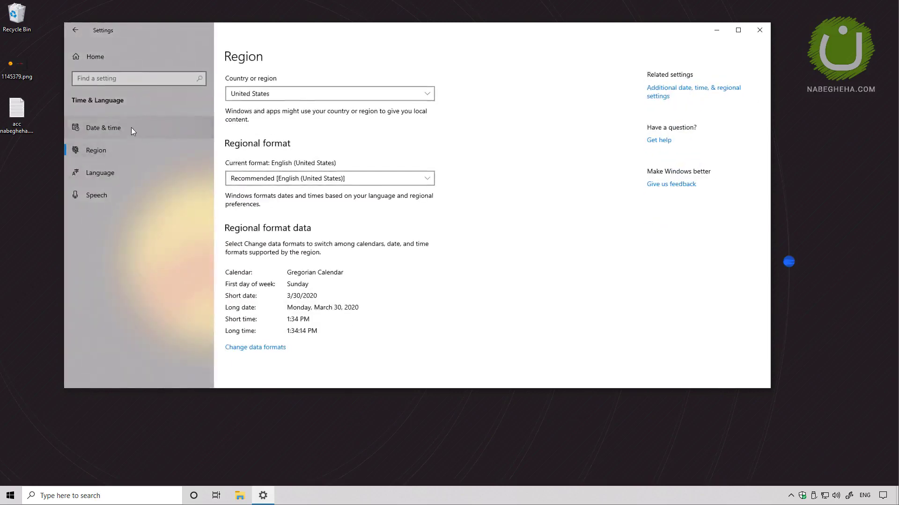
pyautogui.click(132, 127)
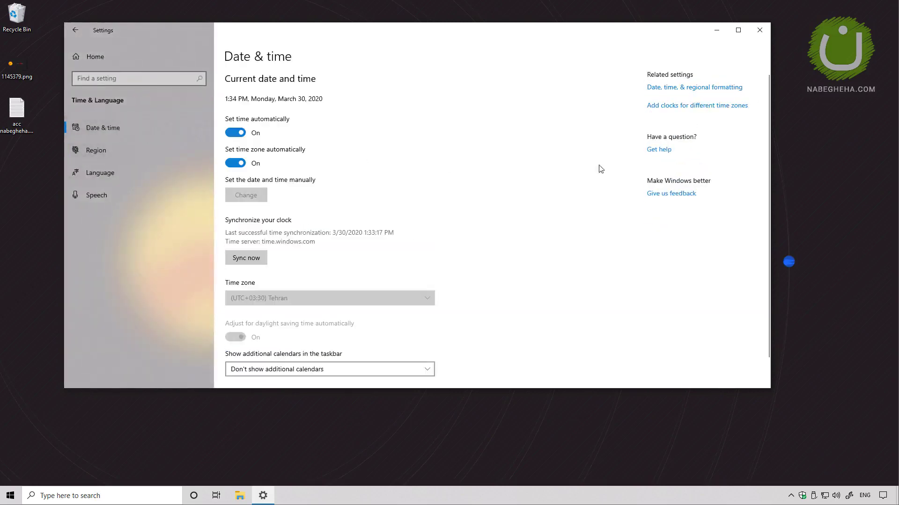
# - Enable the first additional clock with the time zone (UTC+03:00) Istanbul and the display name "ist"
pyautogui.click(724, 107)
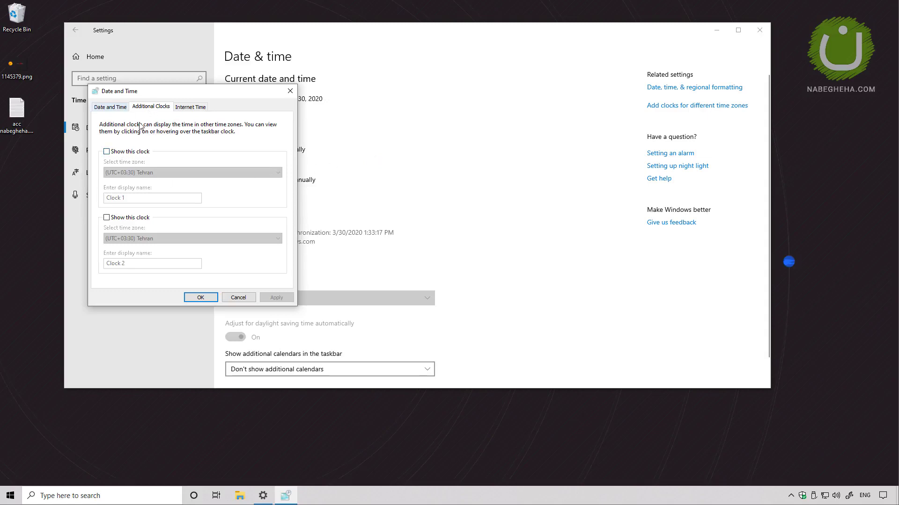
pyautogui.click(119, 151)
pyautogui.moveTo(145, 198); pyautogui.dragTo(82, 199)
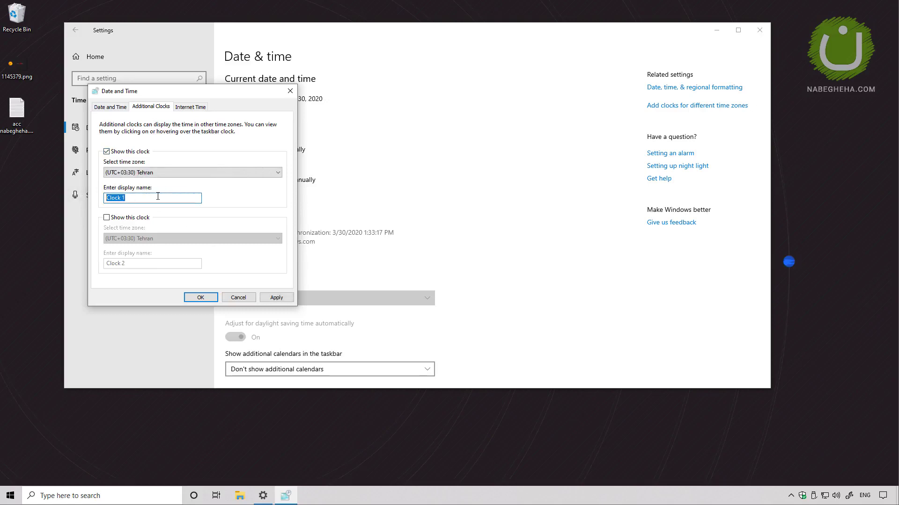
pyautogui.click(148, 174)
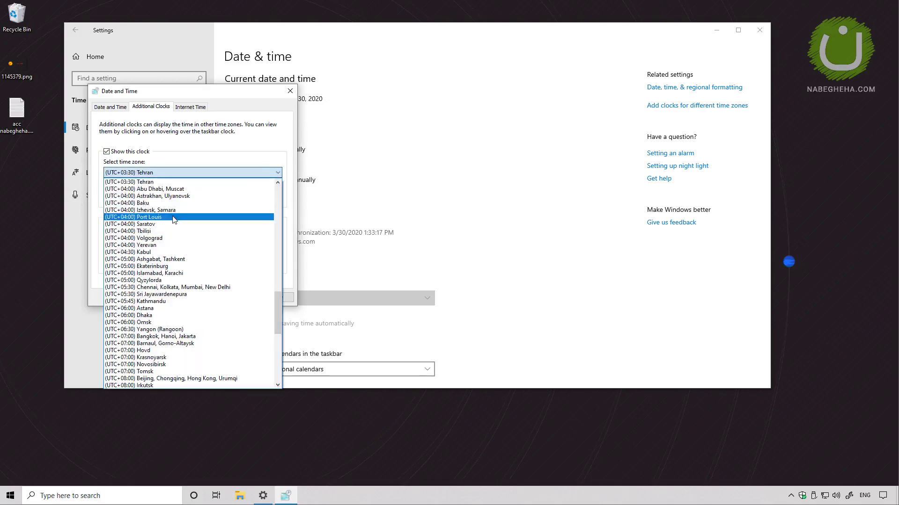
pyautogui.scroll(2, 166, 235)
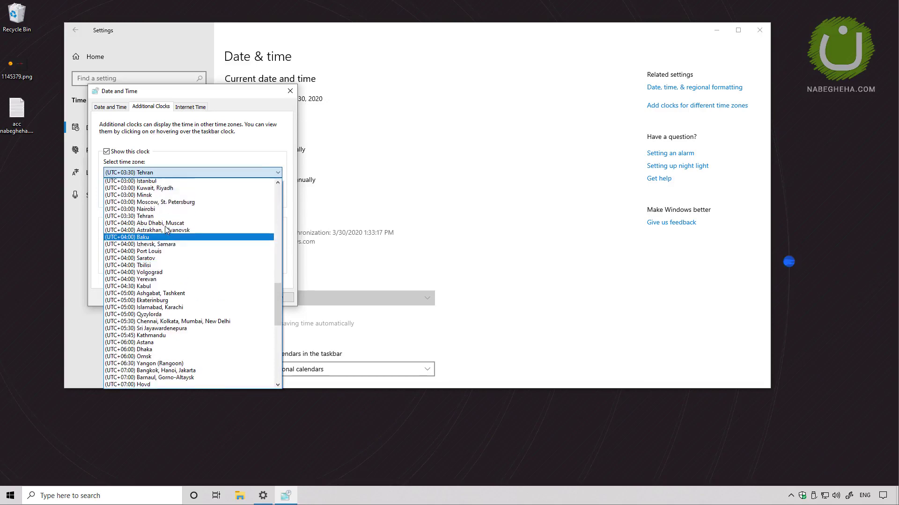
pyautogui.click(171, 198)
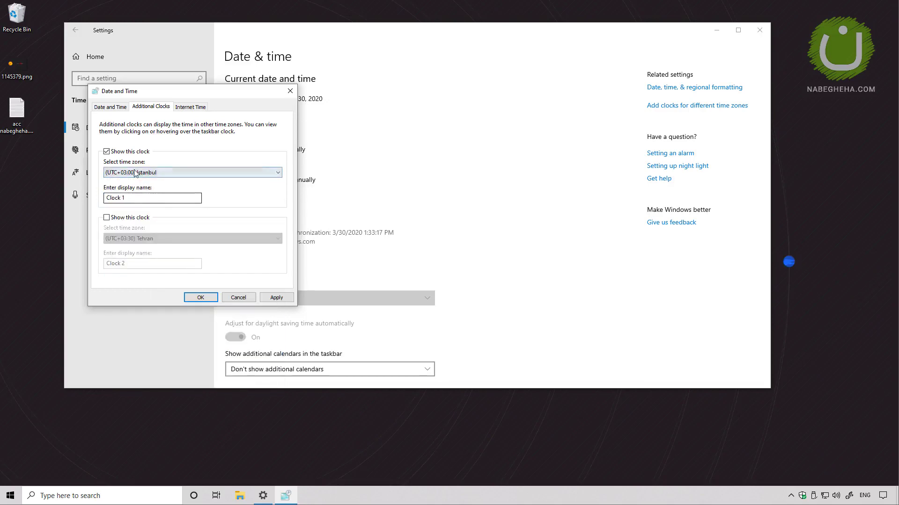
pyautogui.press('Tab')
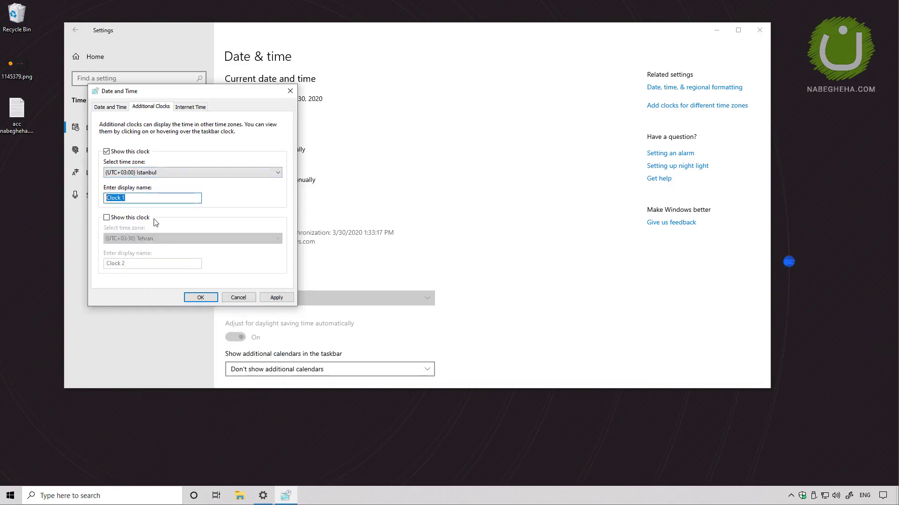
pyautogui.write('ist')
# - Try a second additional clock with the time zone (UTC+07:00) Hovd, and disable it again
pyautogui.click(127, 218)
pyautogui.click(180, 239)
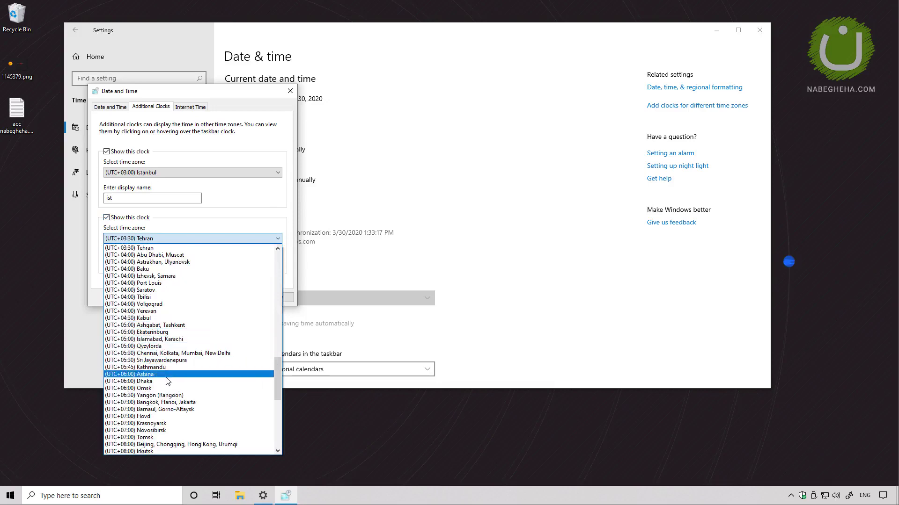
pyautogui.click(148, 417)
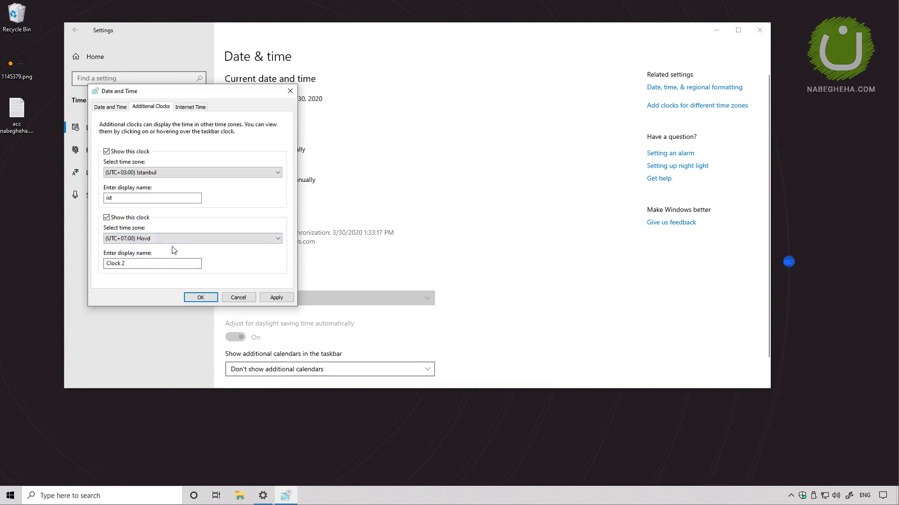
pyautogui.press('Tab')
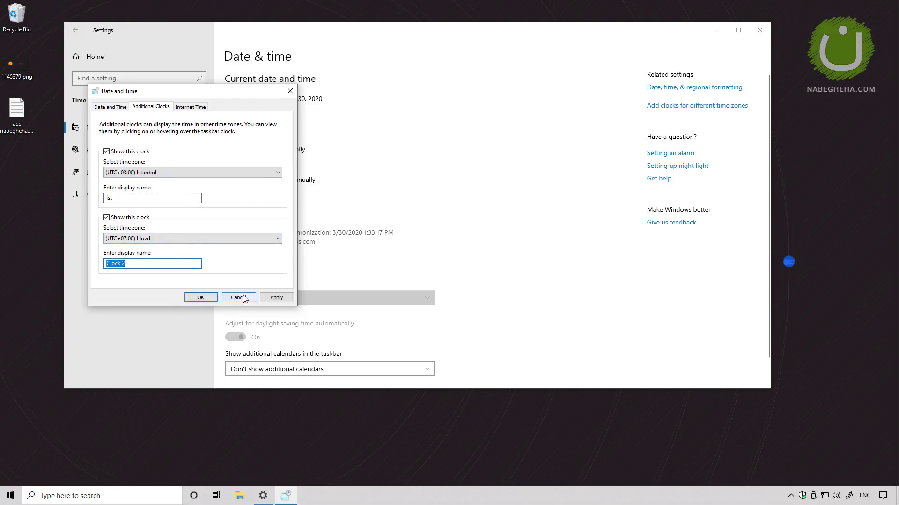
pyautogui.click(171, 239)
pyautogui.click(171, 239)
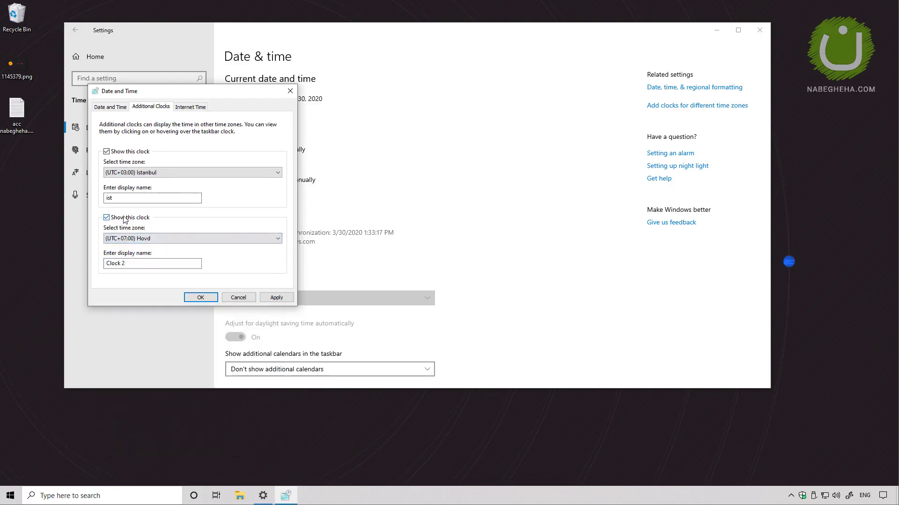
pyautogui.click(107, 217)
# - Change the first additional clock's display name to "istanbul" and apply the additional clock settings
pyautogui.doubleClick(104, 199)
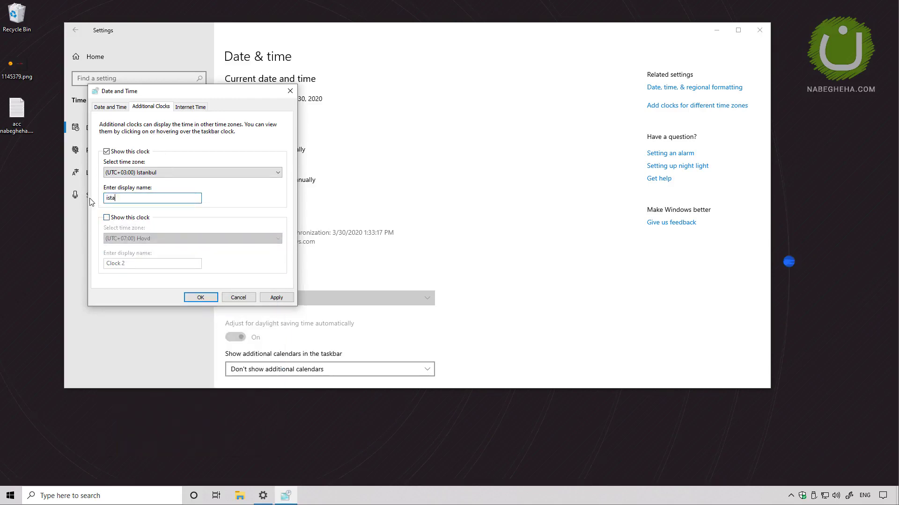
pyautogui.write('istanbul')
pyautogui.click(276, 298)
pyautogui.click(200, 298)
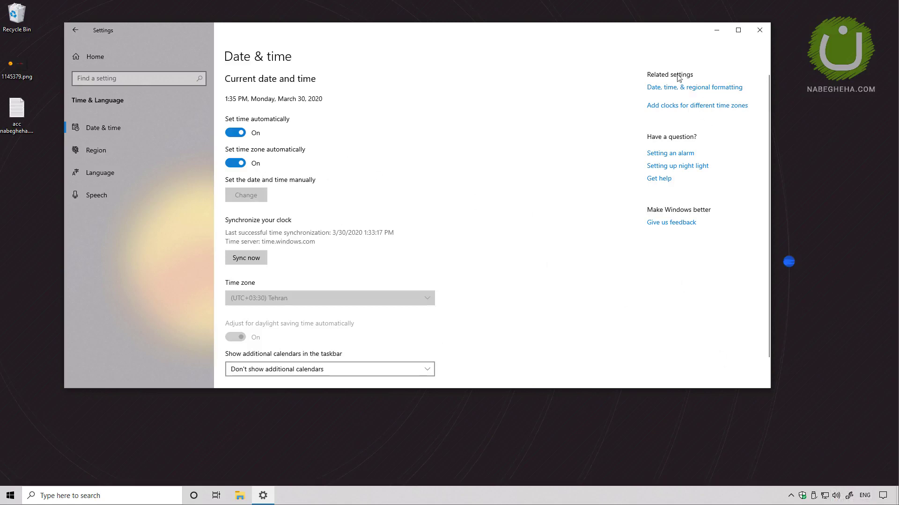
# - Reopen the additional clocks dialog, try setting the computer's date to March 31, 2020 and the hour to 2 PM, and cancel
pyautogui.click(676, 107)
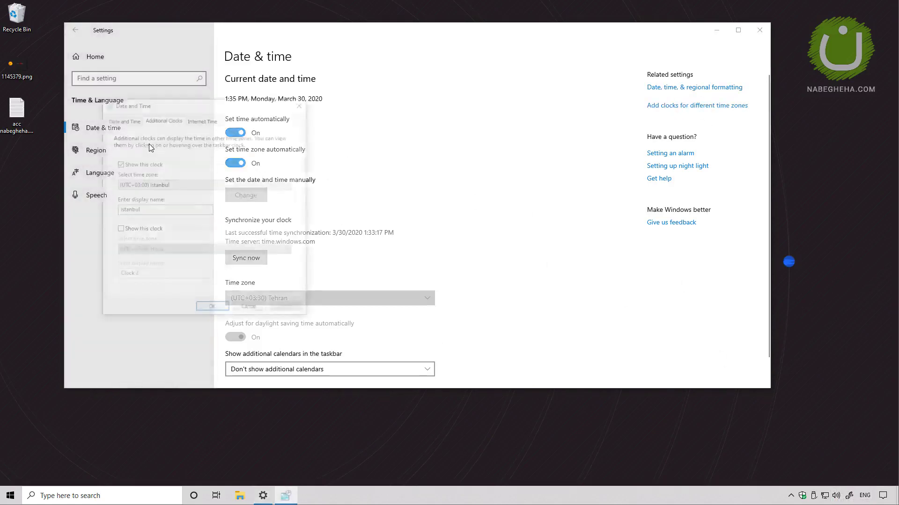
pyautogui.moveTo(183, 113); pyautogui.dragTo(310, 117)
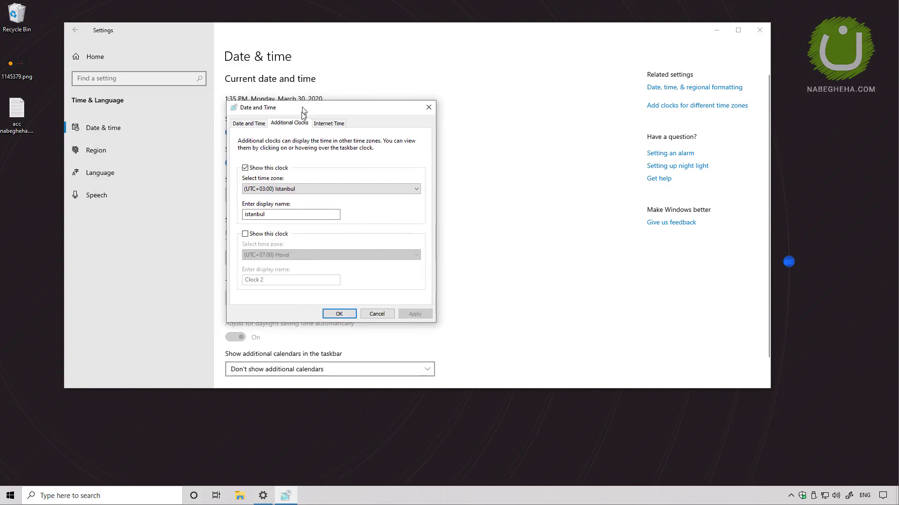
pyautogui.click(257, 124)
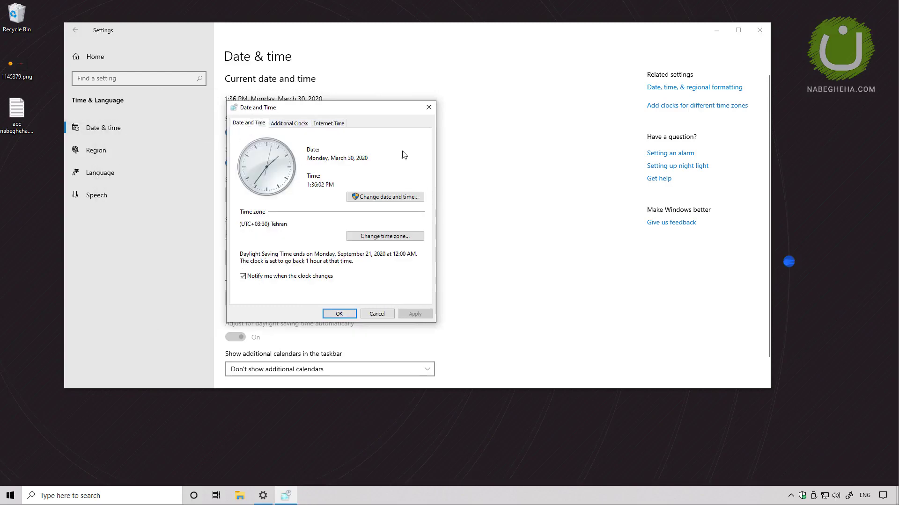
pyautogui.click(355, 197)
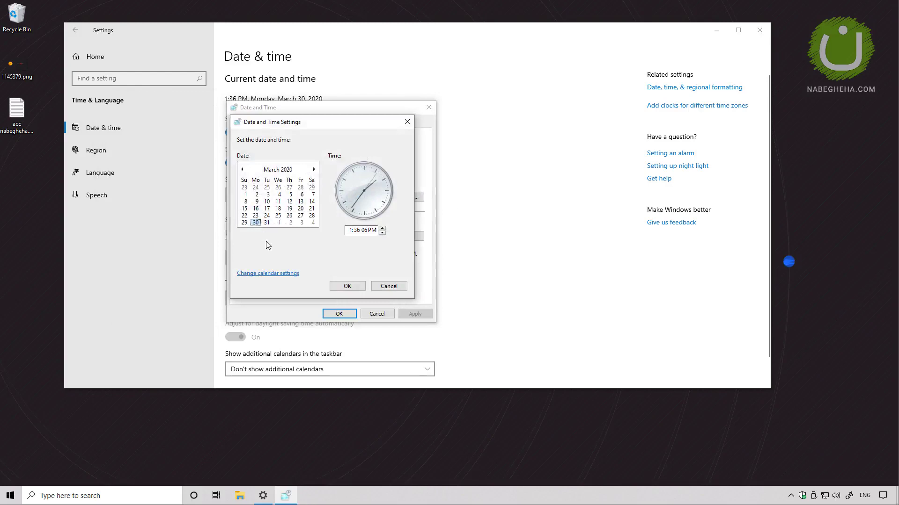
pyautogui.click(266, 223)
pyautogui.click(382, 228)
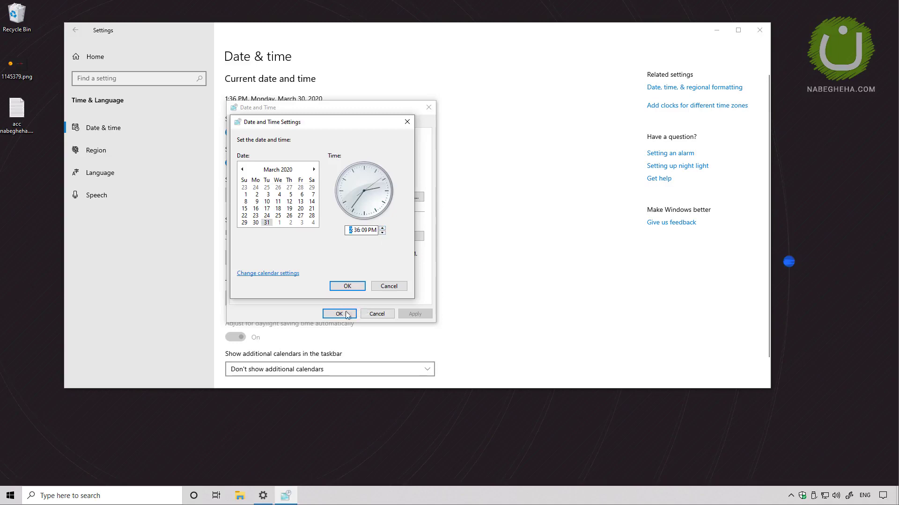
pyautogui.click(373, 289)
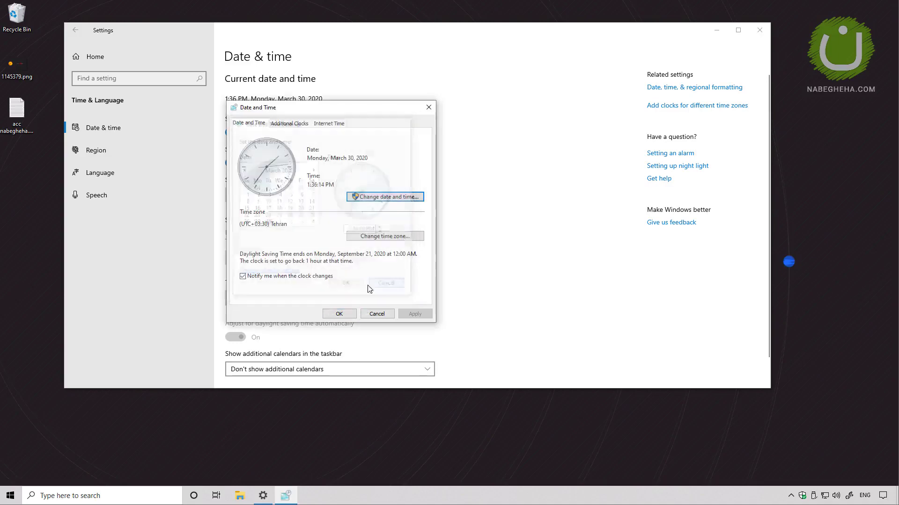
# - View the time zone settings in the Date and Time dialog, and leave without changing them
pyautogui.click(370, 242)
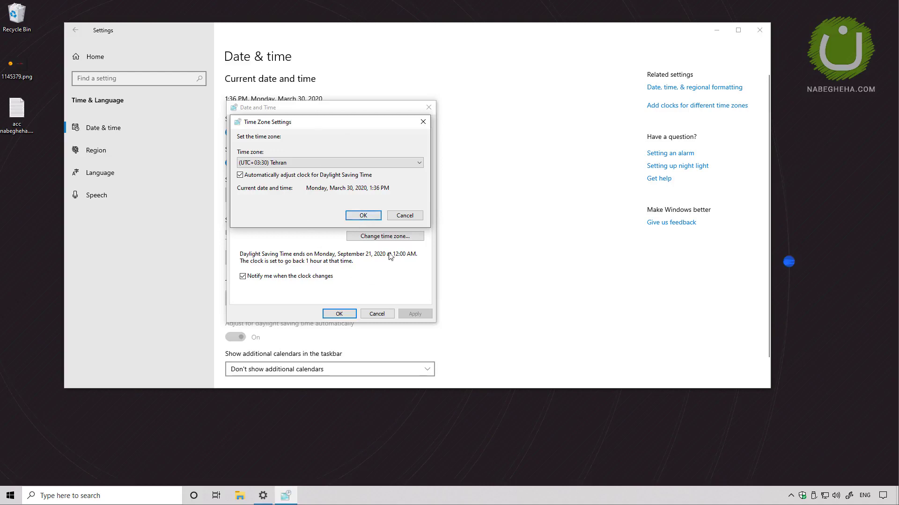
pyautogui.click(405, 216)
pyautogui.click(377, 314)
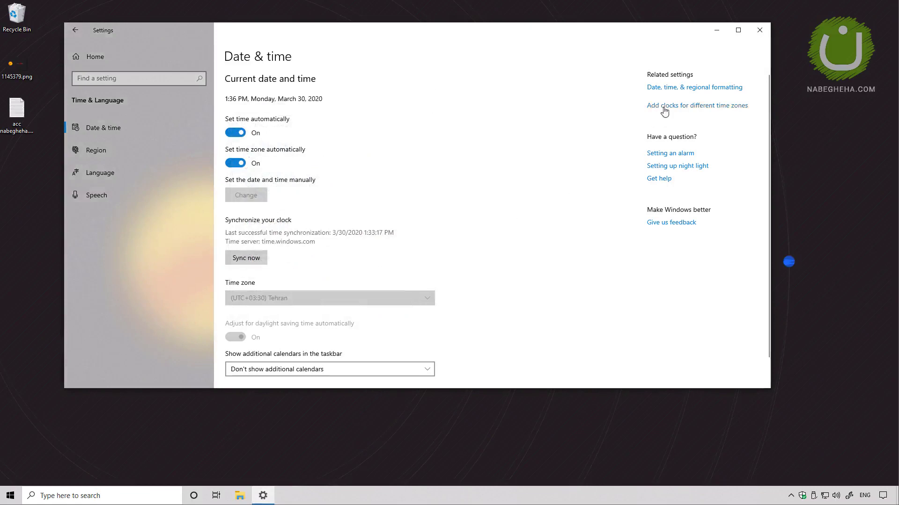
# - Select time.nist.gov as the Internet time synchronization server, and leave the Date and Time dialogs
pyautogui.click(683, 106)
pyautogui.click(215, 131)
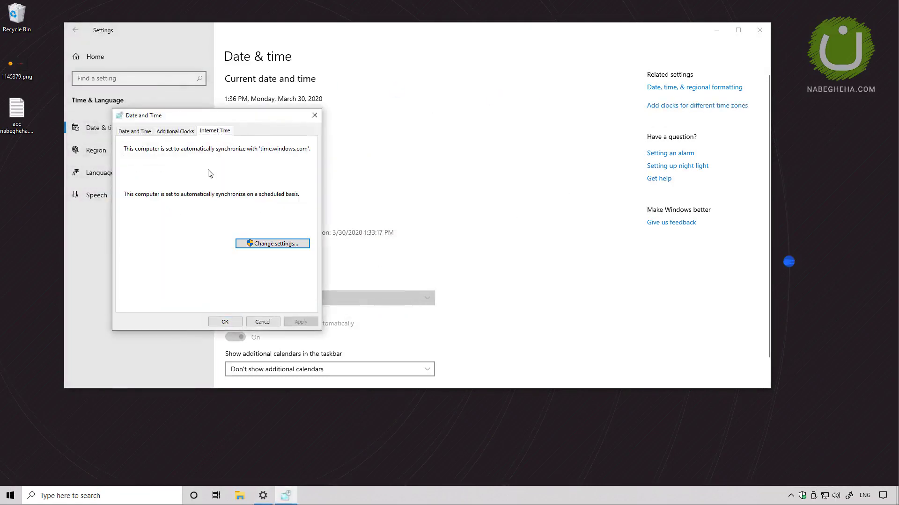
pyautogui.click(255, 244)
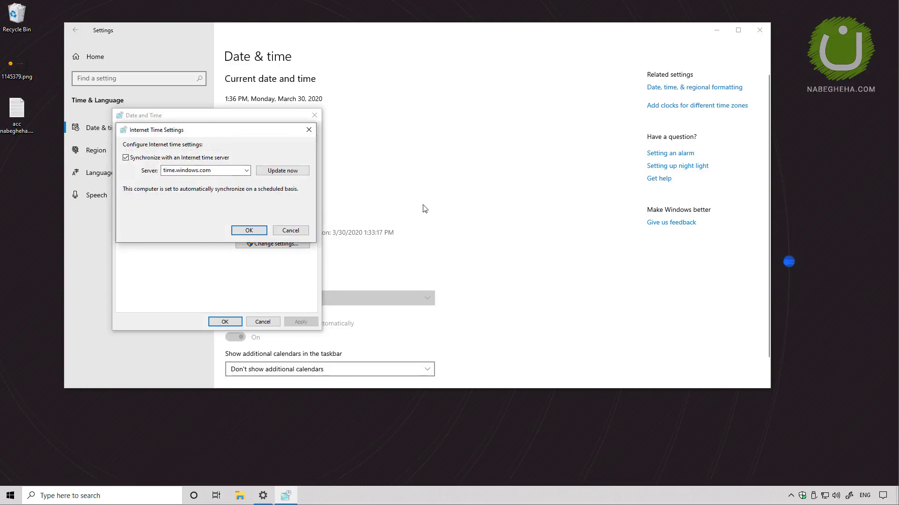
pyautogui.doubleClick(183, 169)
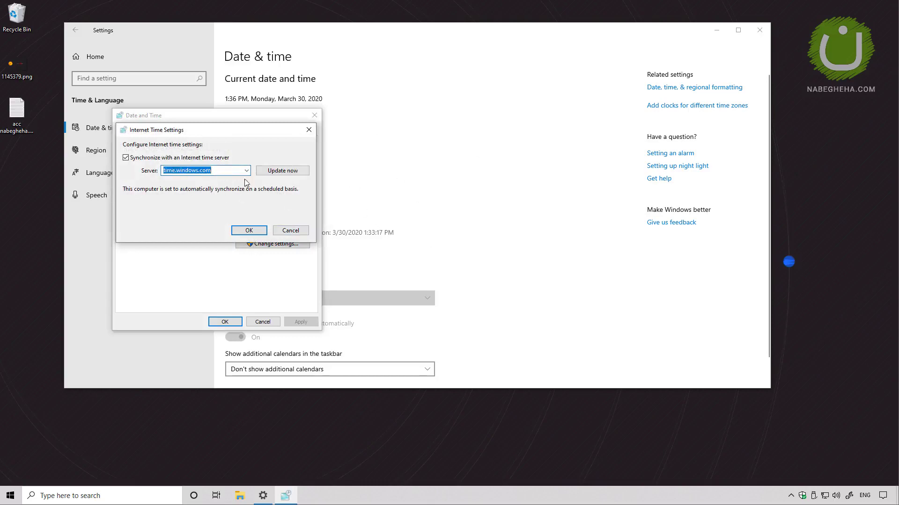
pyautogui.click(247, 170)
pyautogui.click(182, 186)
pyautogui.click(283, 232)
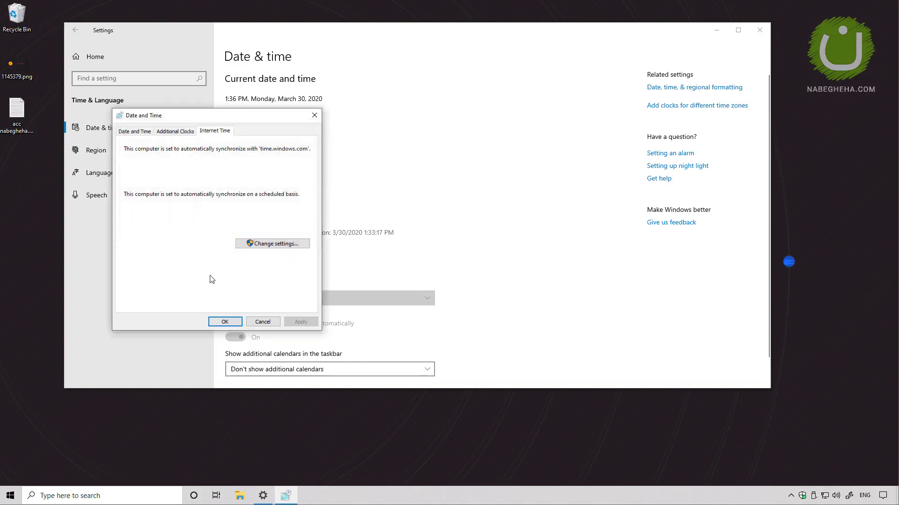
pyautogui.click(261, 322)
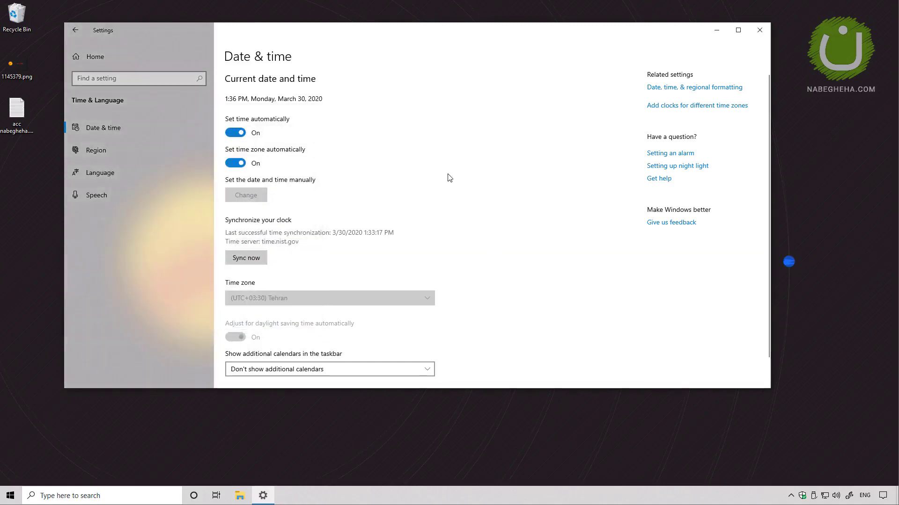
# - Open the Region page's data format settings and examine the available calendar options
pyautogui.click(126, 151)
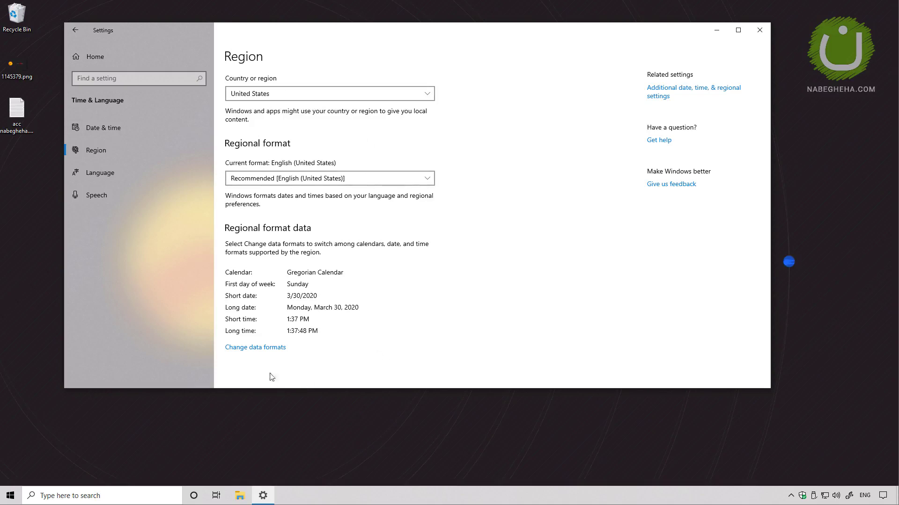
pyautogui.click(274, 350)
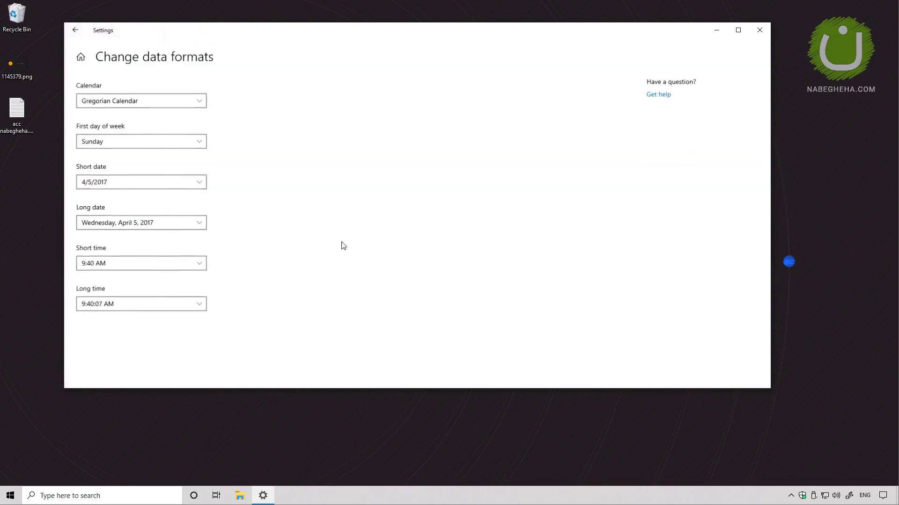
pyautogui.click(185, 99)
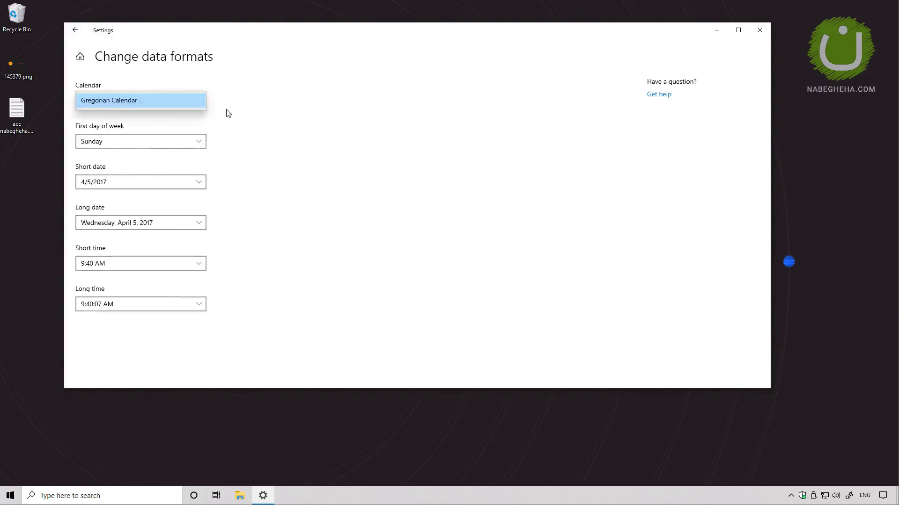
pyautogui.click(132, 100)
pyautogui.click(156, 100)
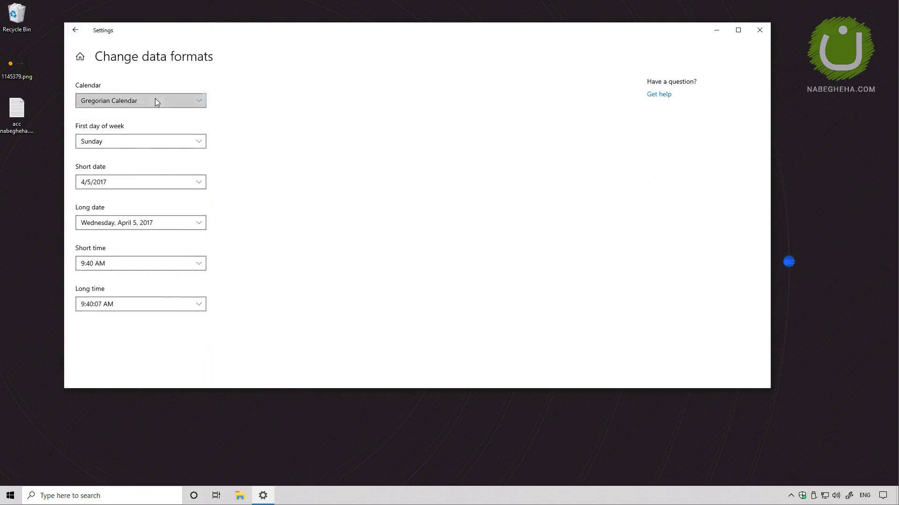
pyautogui.click(304, 142)
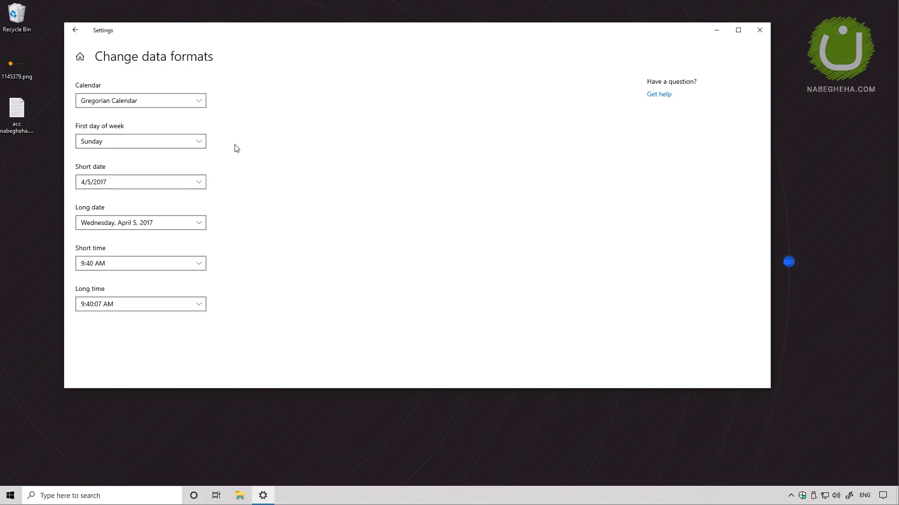
# - Examine the available options for the first day of the week, keeping Sunday selected
pyautogui.click(154, 141)
pyautogui.click(251, 173)
pyautogui.click(134, 146)
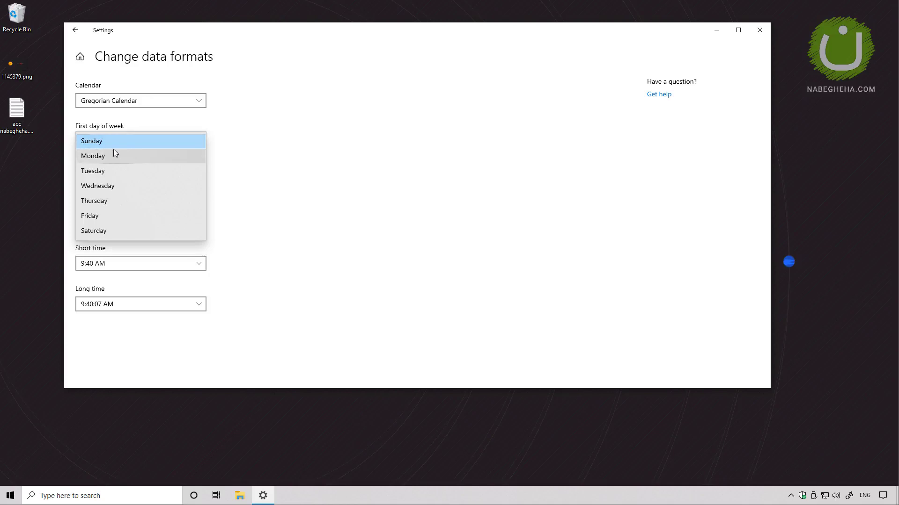
pyautogui.click(110, 146)
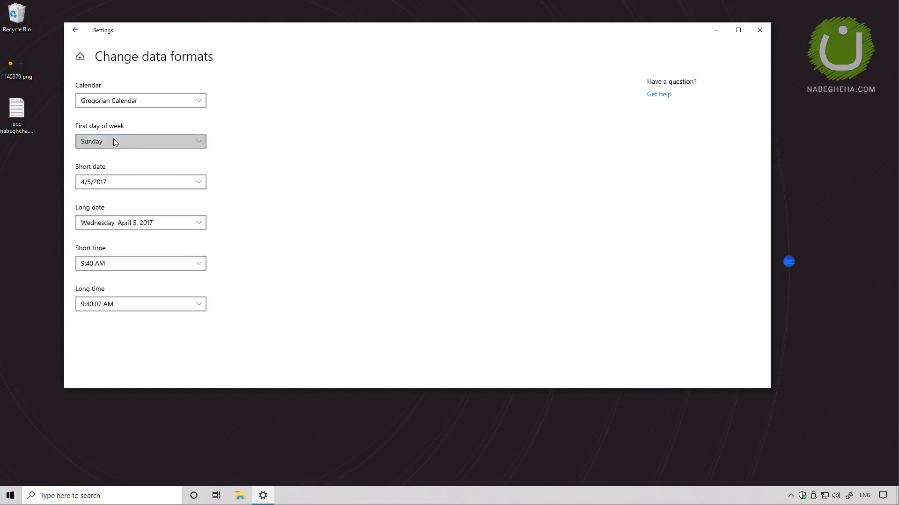
pyautogui.click(113, 139)
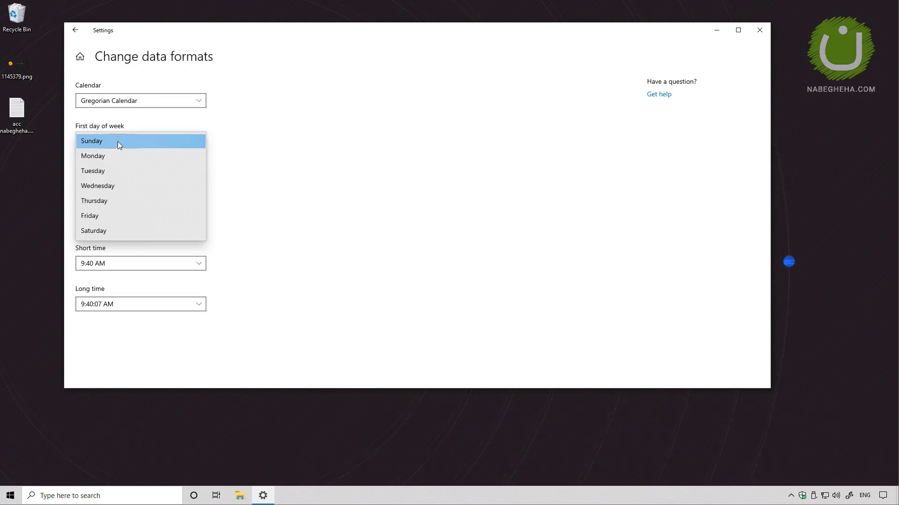
pyautogui.click(117, 142)
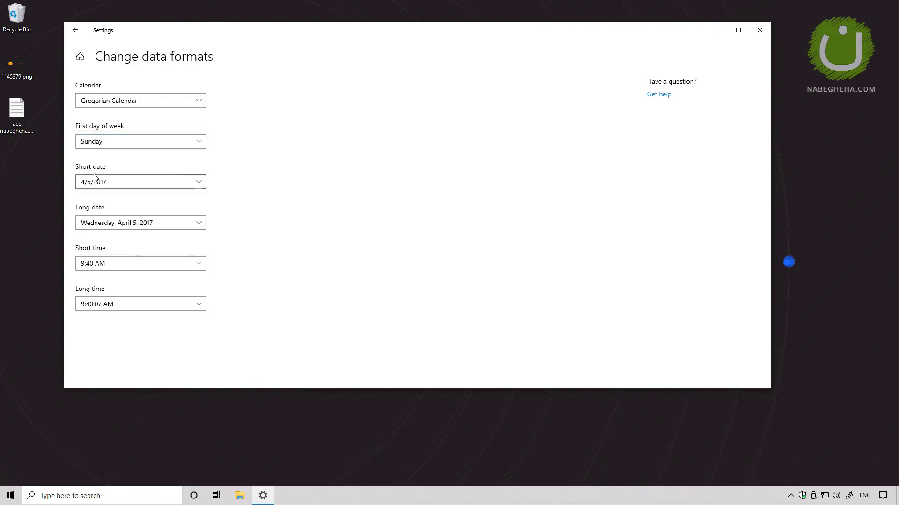
# - Try Saturday as the first day of the week, and switch it back to Sunday
pyautogui.click(114, 141)
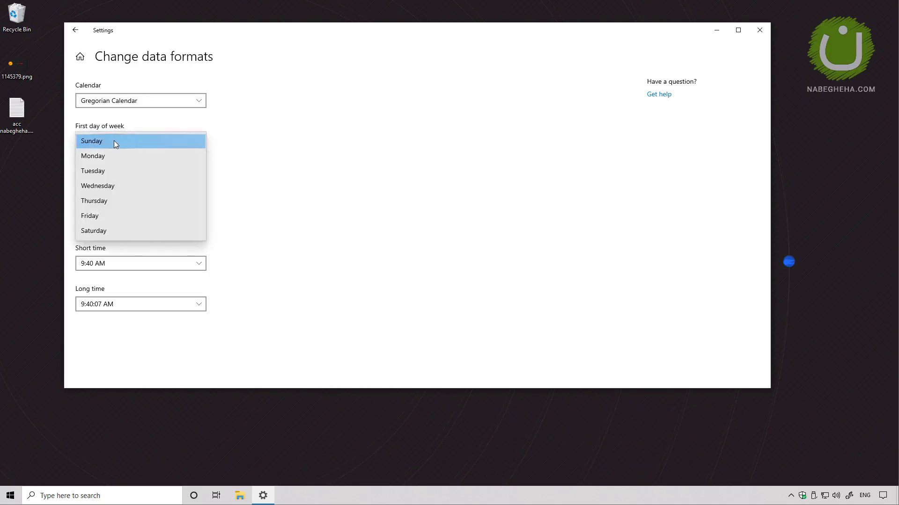
pyautogui.click(99, 230)
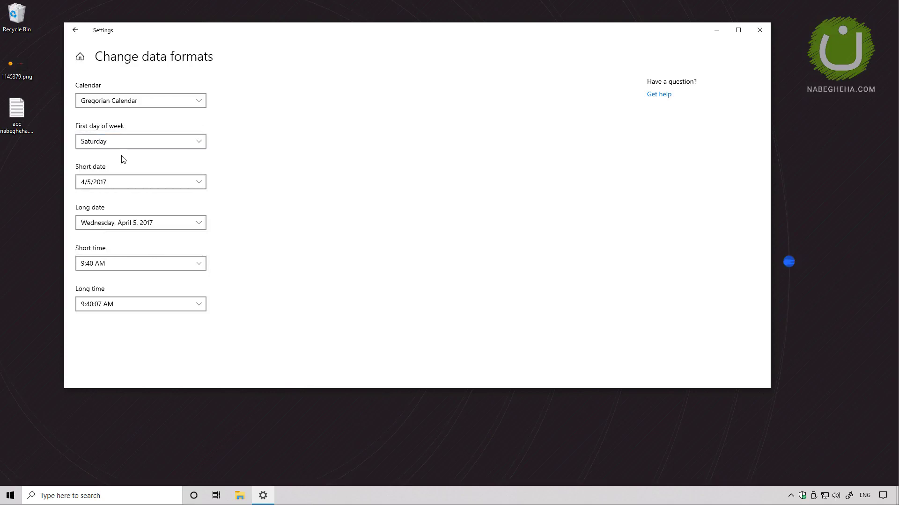
pyautogui.click(117, 139)
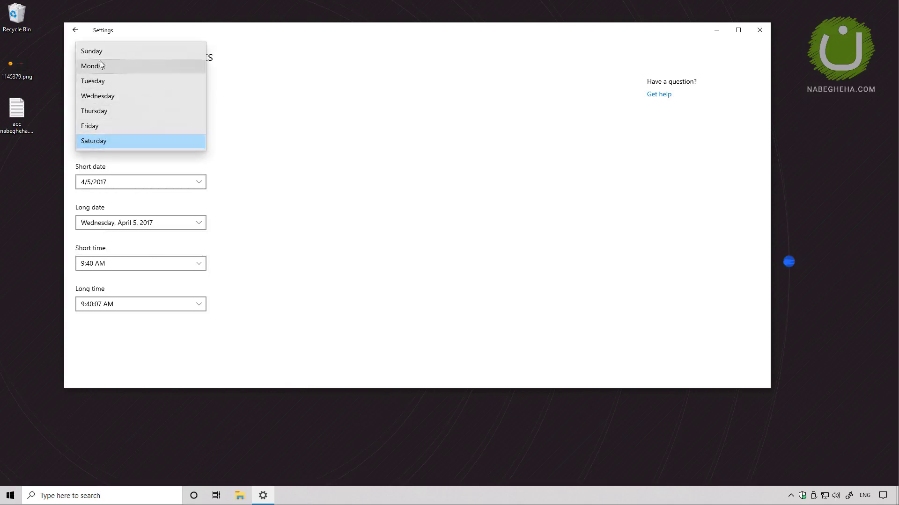
pyautogui.click(98, 50)
# - Set the first day of the week to Saturday
pyautogui.click(113, 140)
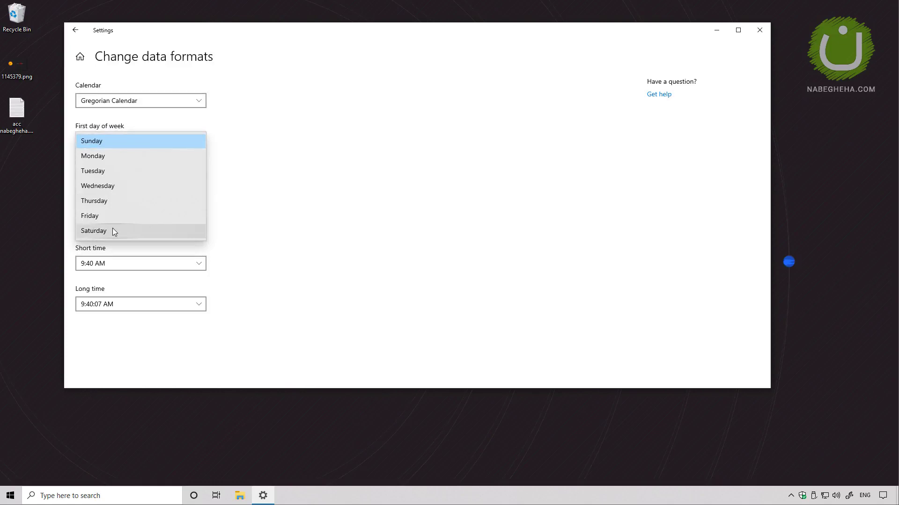
pyautogui.click(178, 142)
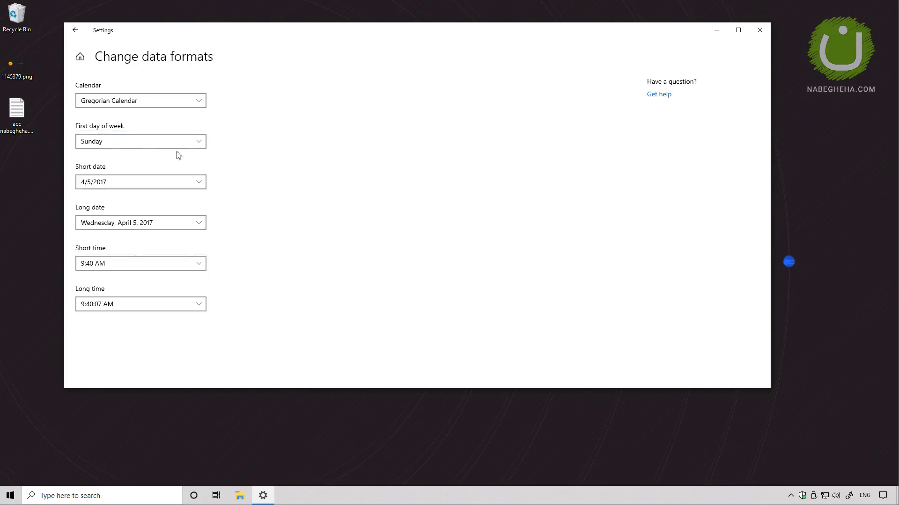
pyautogui.click(111, 147)
pyautogui.click(108, 234)
# - Examine the available short date, long date and short time formats without changing them
pyautogui.click(118, 189)
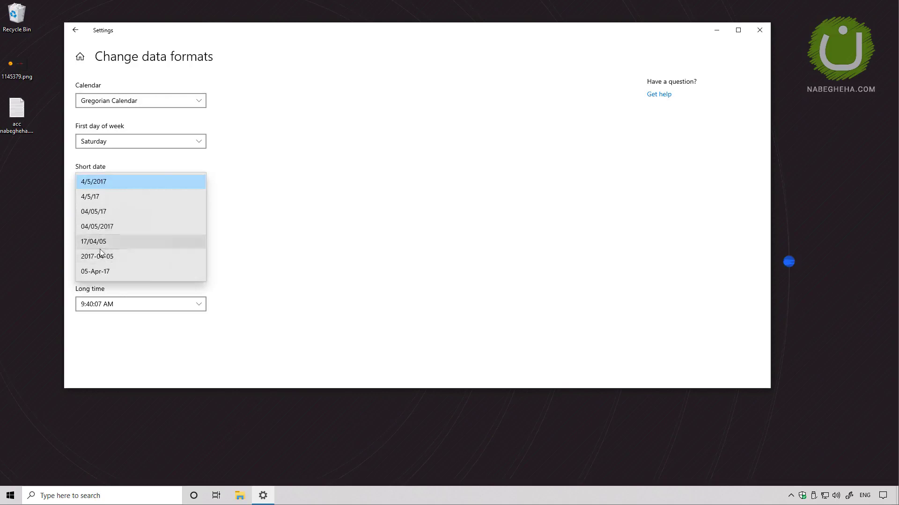
pyautogui.click(317, 233)
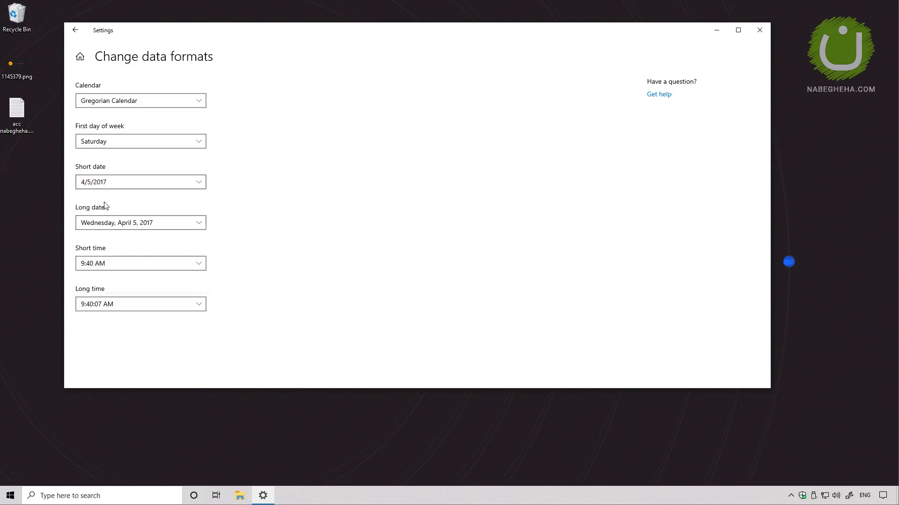
pyautogui.click(139, 225)
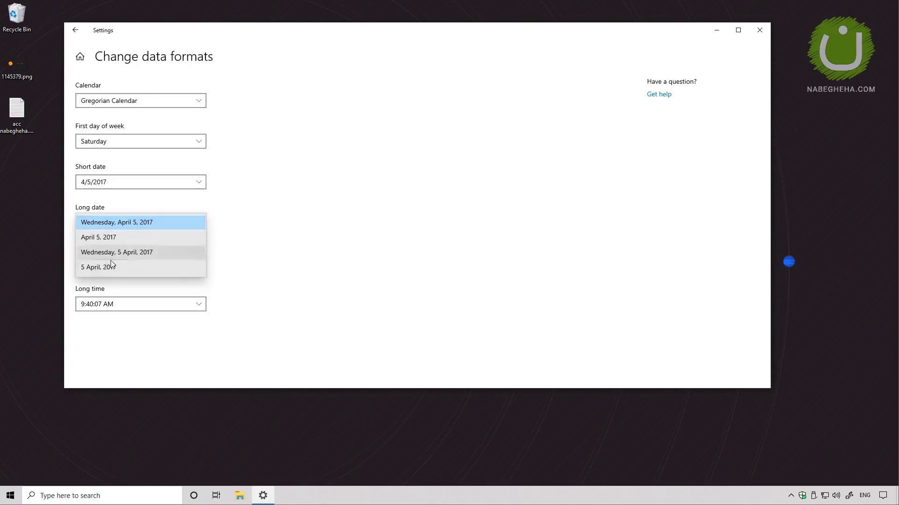
pyautogui.click(279, 227)
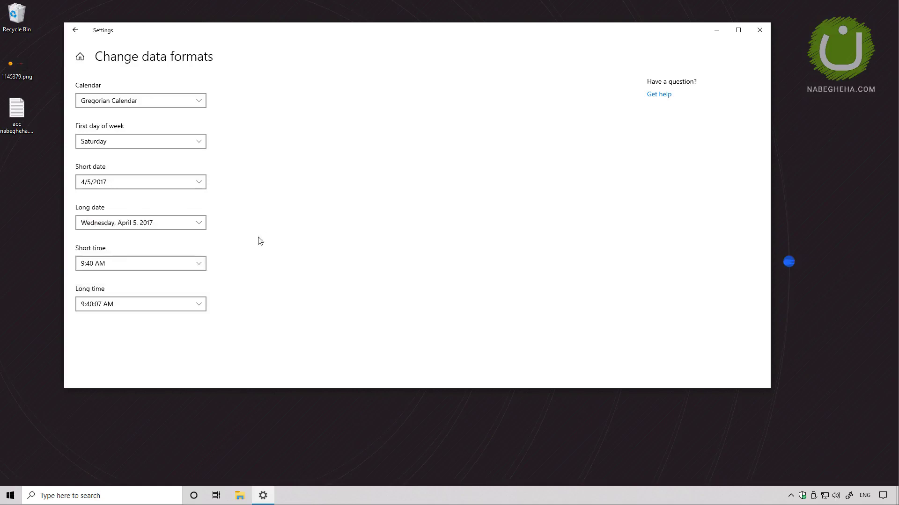
pyautogui.click(120, 266)
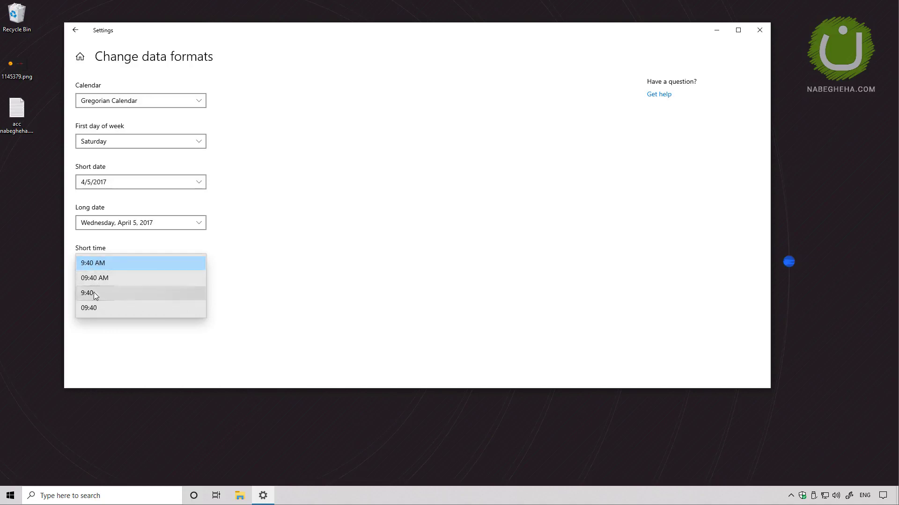
pyautogui.press('Escape')
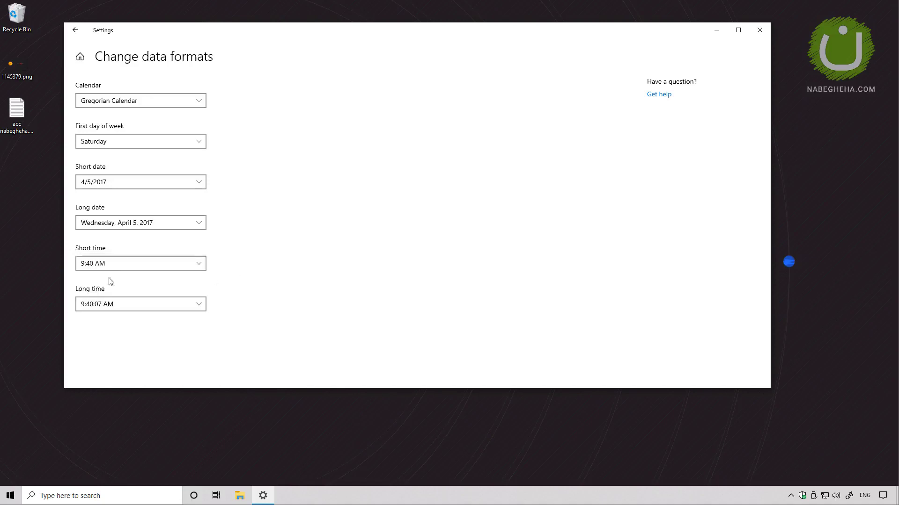
# - Examine the available long time formats, and return to the Region settings page
pyautogui.click(115, 301)
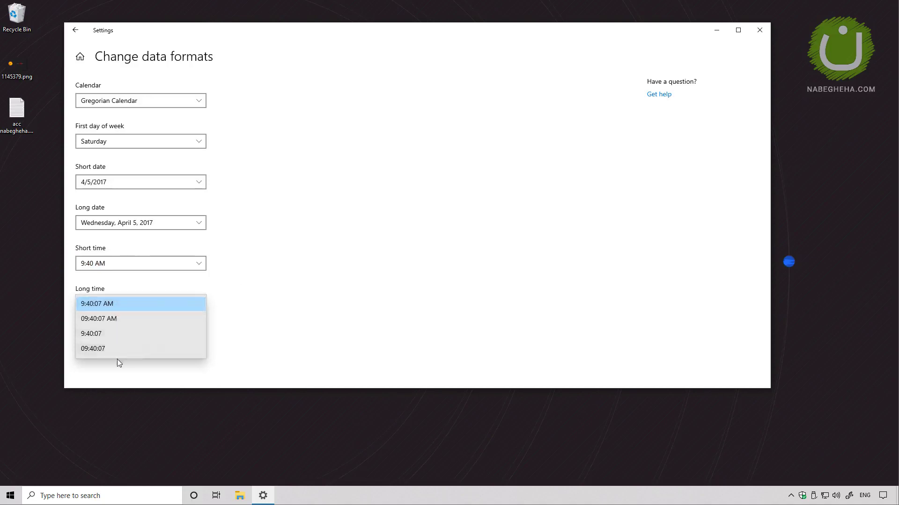
pyautogui.click(257, 306)
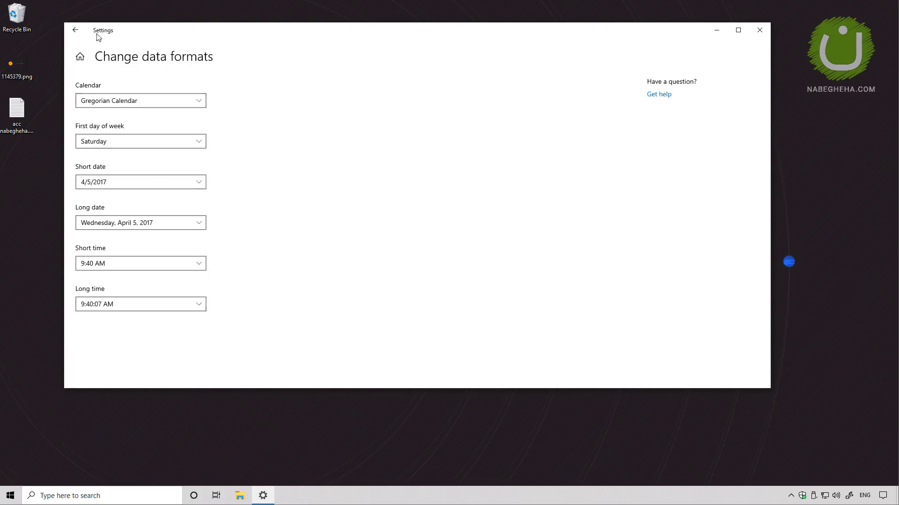
pyautogui.click(75, 30)
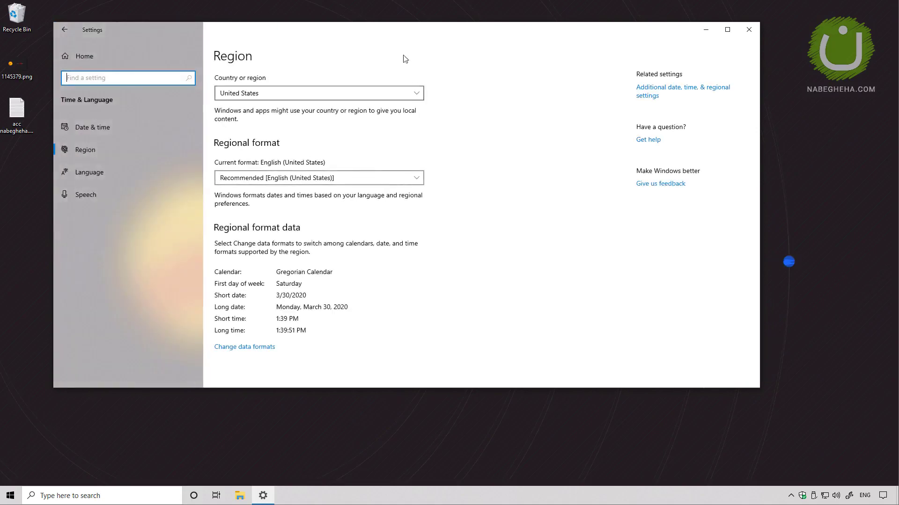
# - Open the Region dialog from the additional date, time and regional settings, examine its short date formats, and cancel the dialog
pyautogui.click(683, 104)
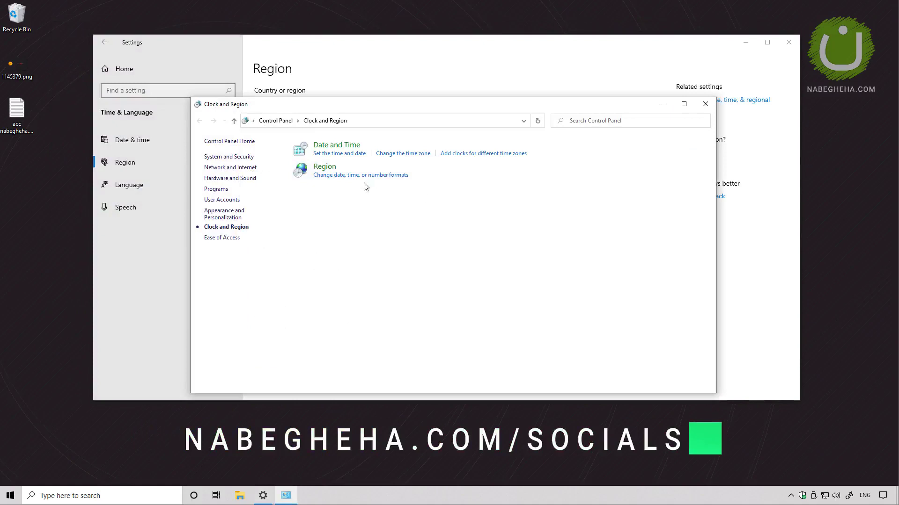
pyautogui.click(331, 175)
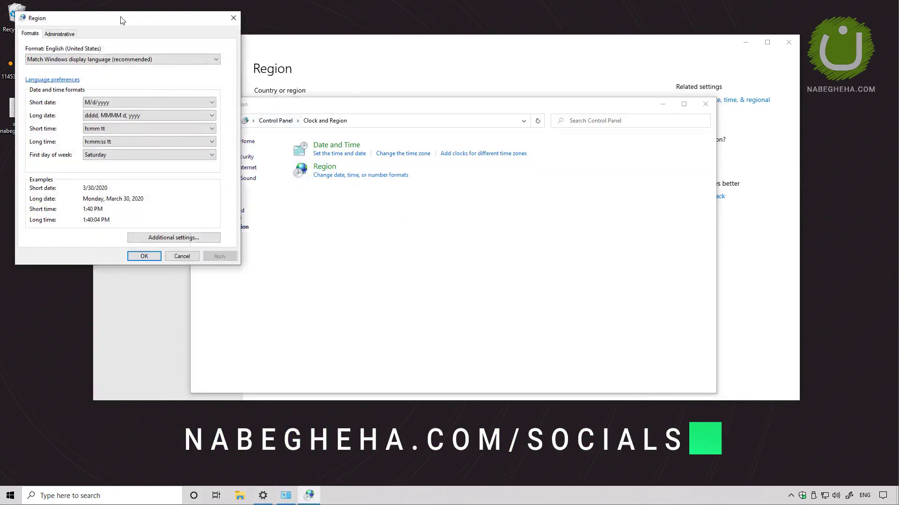
pyautogui.moveTo(121, 18); pyautogui.dragTo(249, 86)
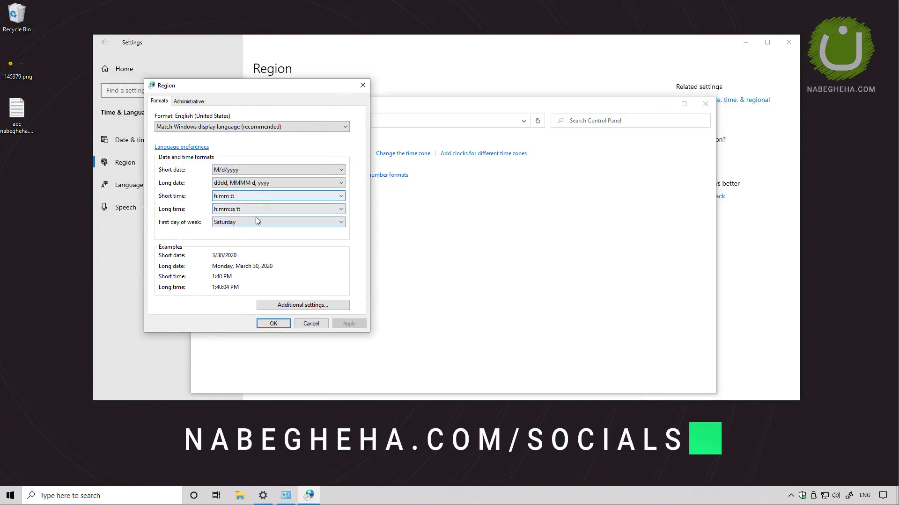
pyautogui.click(241, 171)
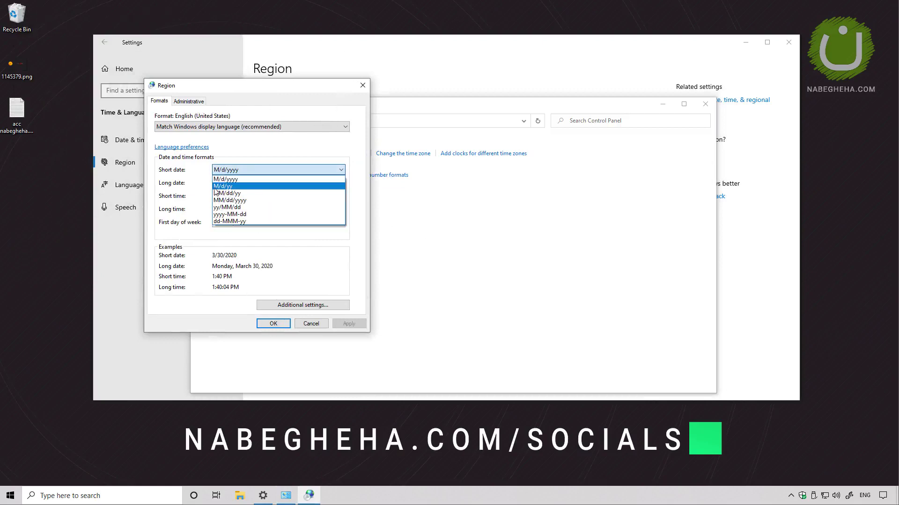
pyautogui.click(173, 173)
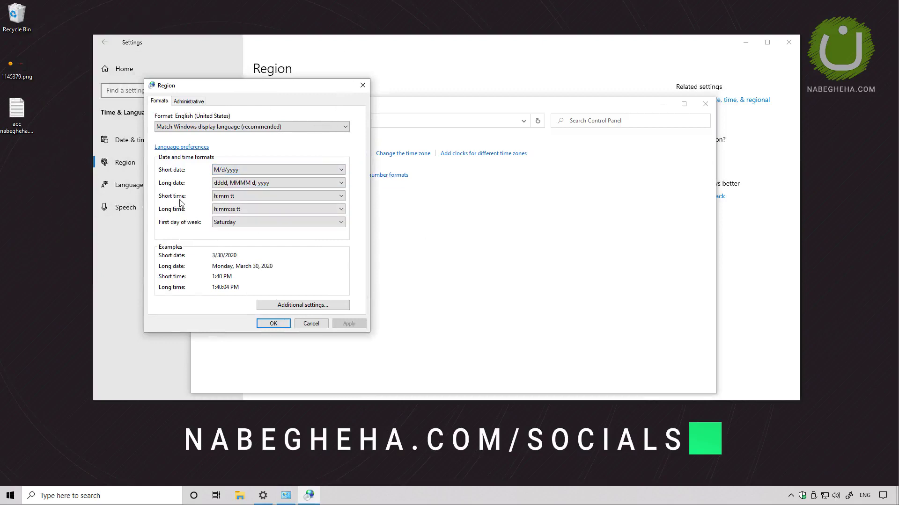
pyautogui.click(245, 171)
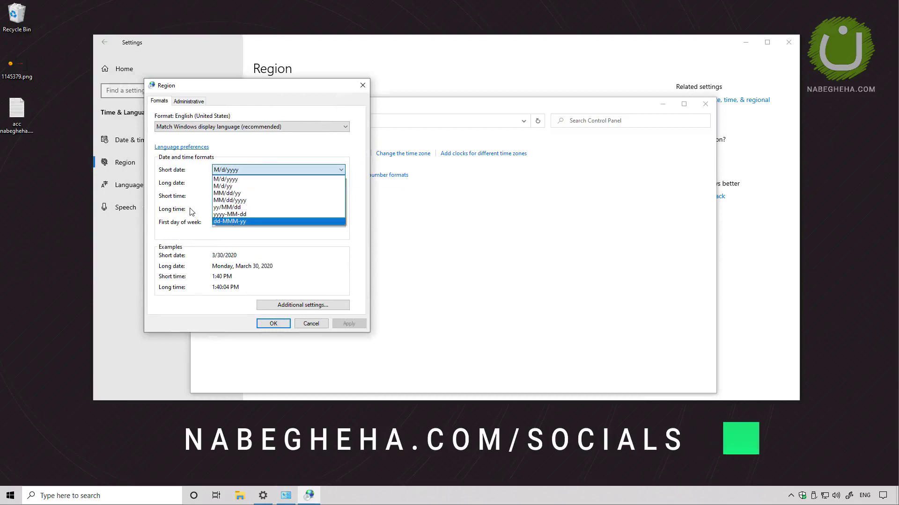
pyautogui.click(183, 206)
pyautogui.click(244, 170)
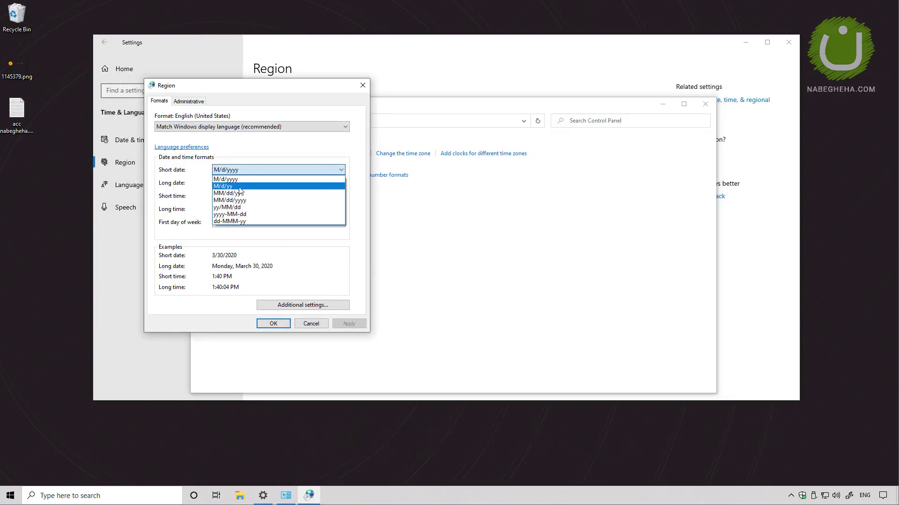
pyautogui.click(156, 206)
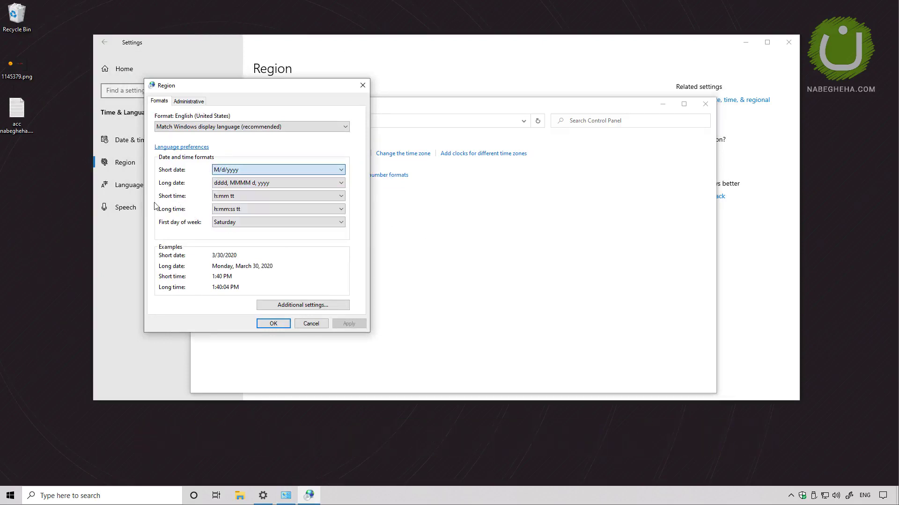
pyautogui.click(310, 323)
# - Examine the long date options among the data formats in Settings, and close the Clock and Region window
pyautogui.click(413, 46)
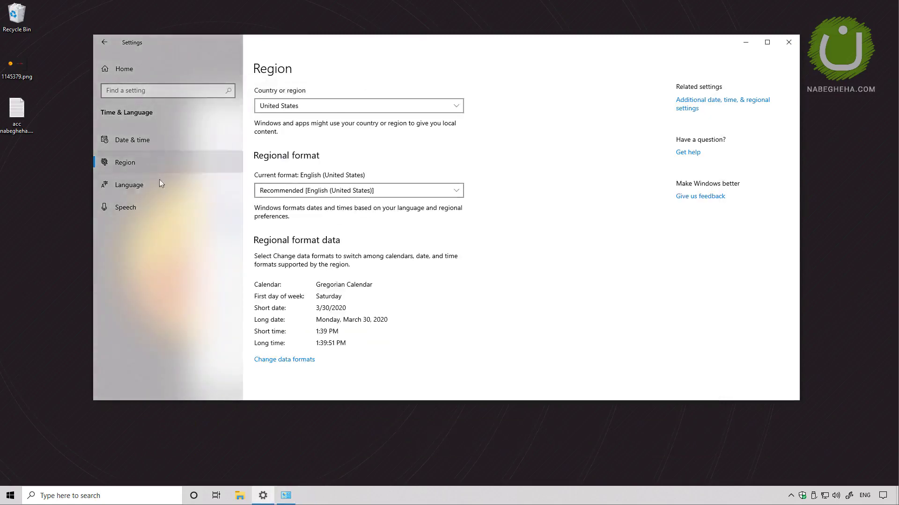
pyautogui.click(291, 360)
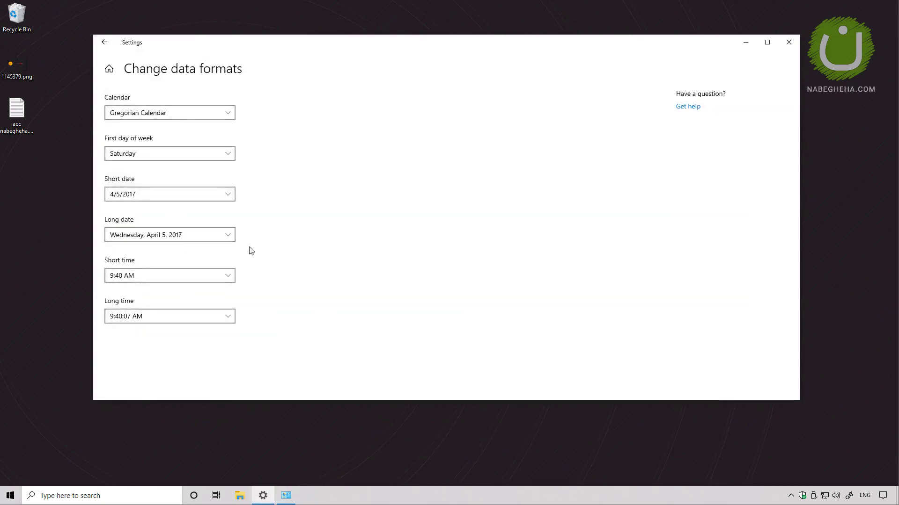
pyautogui.click(220, 237)
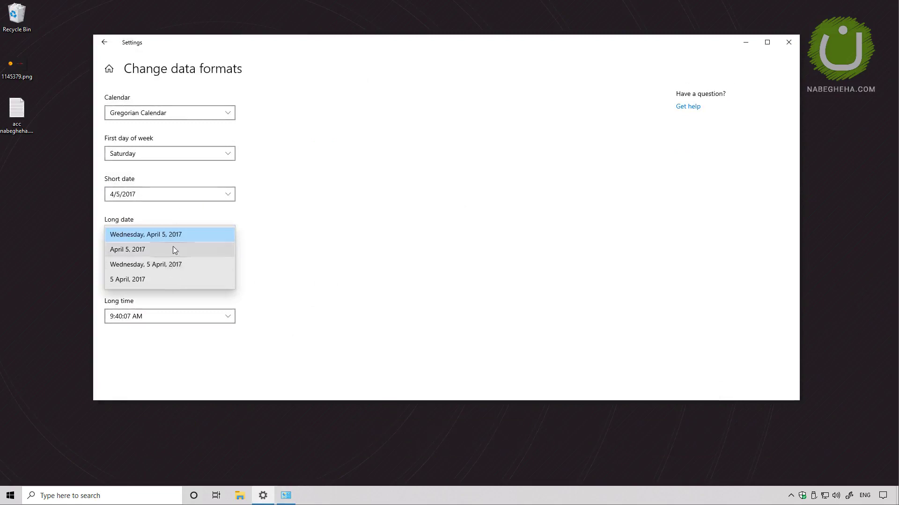
pyautogui.click(307, 204)
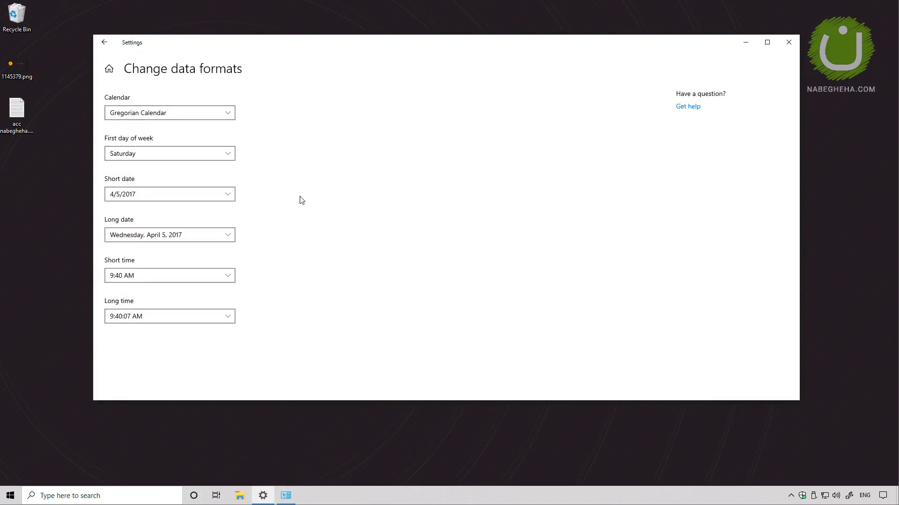
pyautogui.click(104, 42)
pyautogui.click(286, 495)
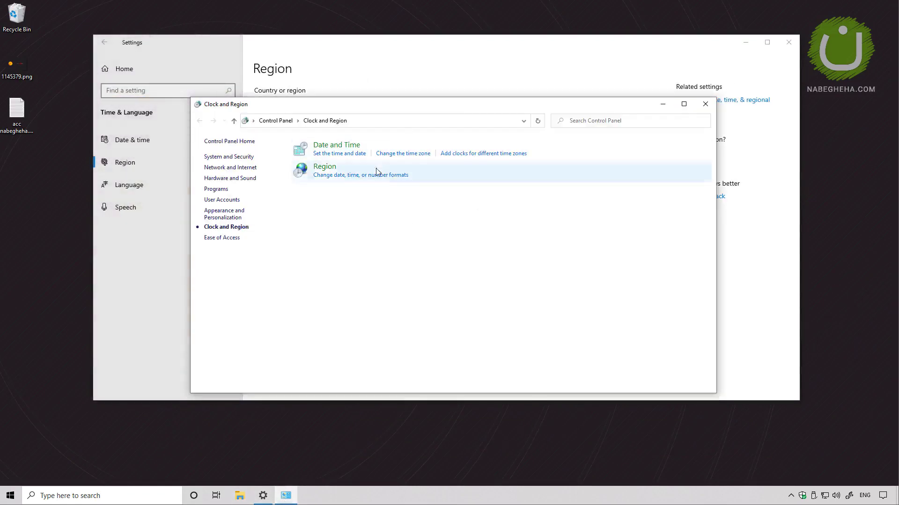
pyautogui.click(705, 104)
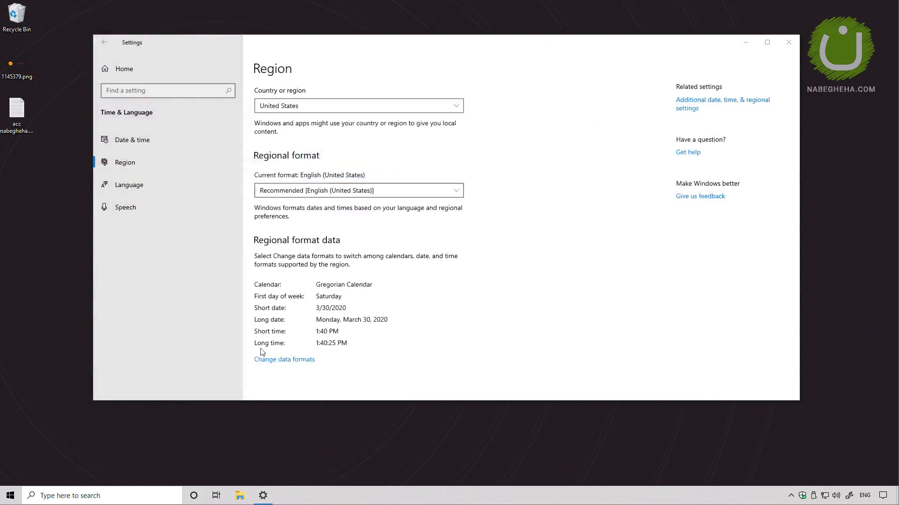
# - Open the Language settings and examine the choices for the Windows display language
pyautogui.click(160, 184)
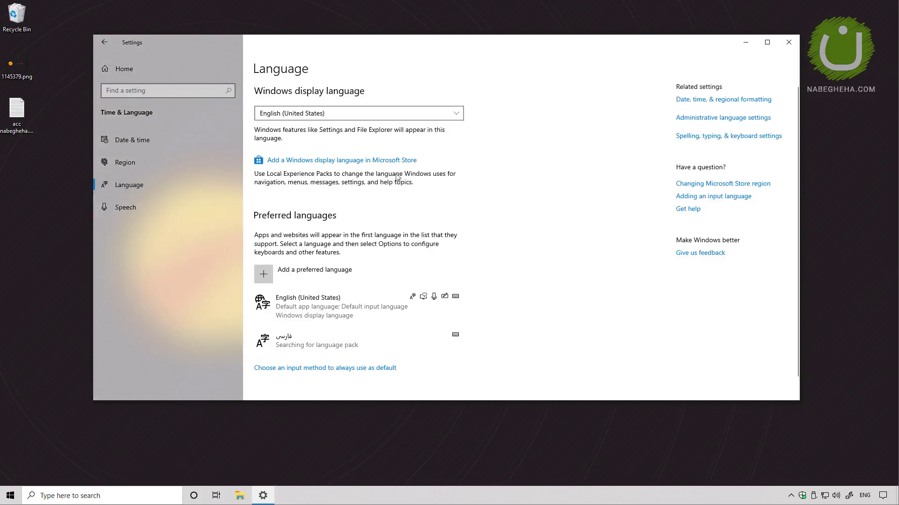
pyautogui.click(314, 114)
pyautogui.click(416, 164)
# - Browse the languages that can be installed as a preferred language, and cancel the selection
pyautogui.scroll(-1, 457, 174)
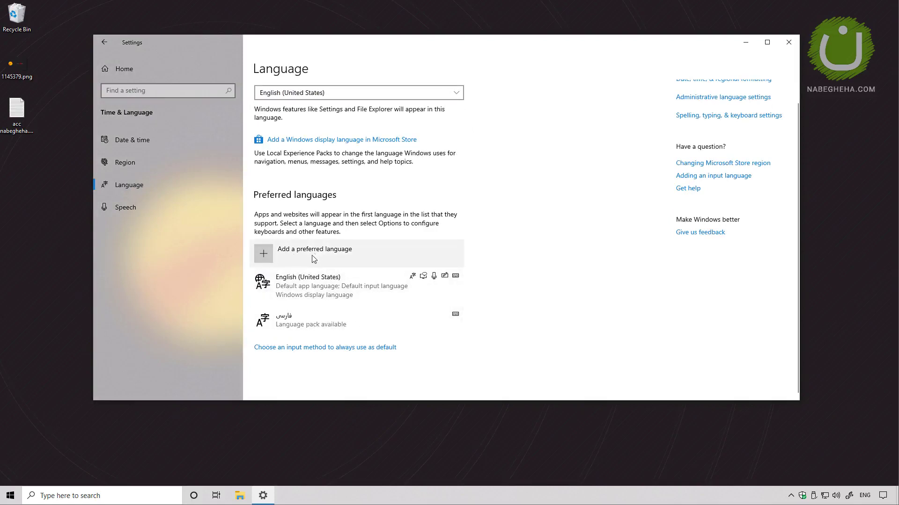
pyautogui.click(352, 257)
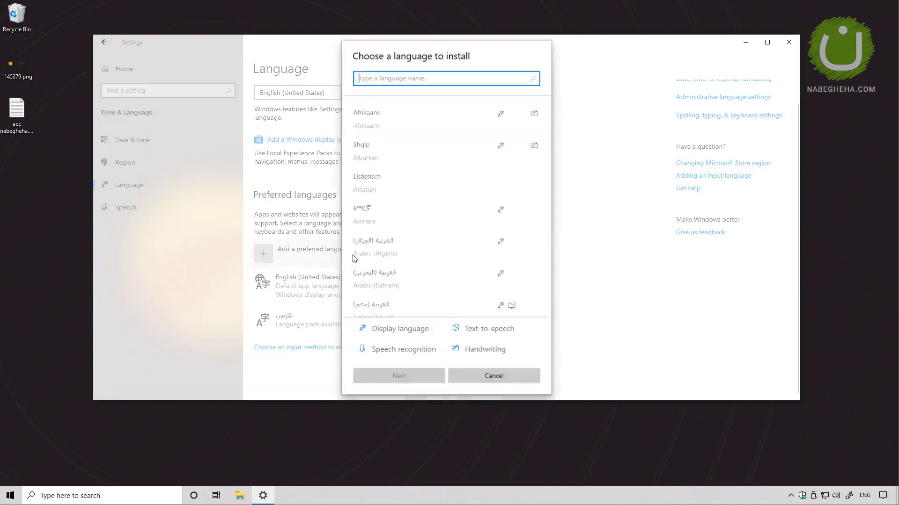
pyautogui.scroll(-5, 480, 236)
pyautogui.scroll(-15, 480, 237)
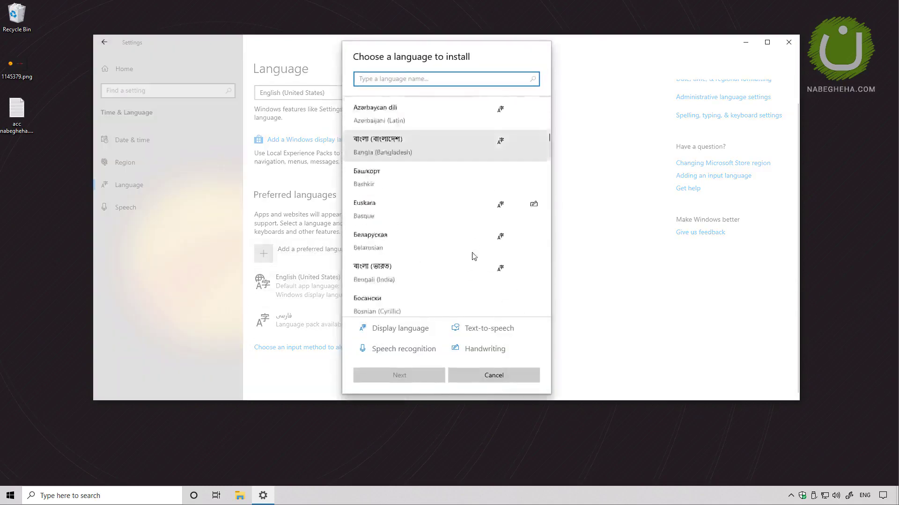
pyautogui.scroll(-5, 465, 257)
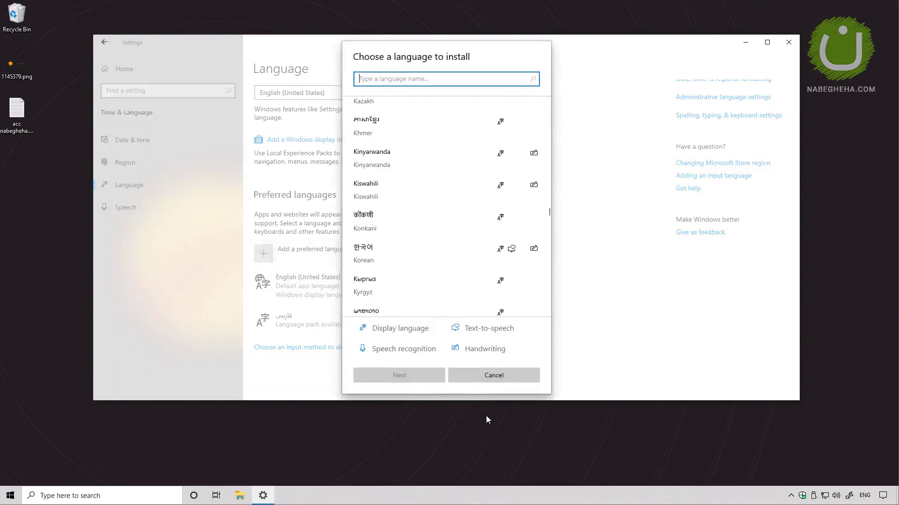
pyautogui.click(494, 375)
# - View the language options for Persian, and return to the Language settings page
pyautogui.click(339, 330)
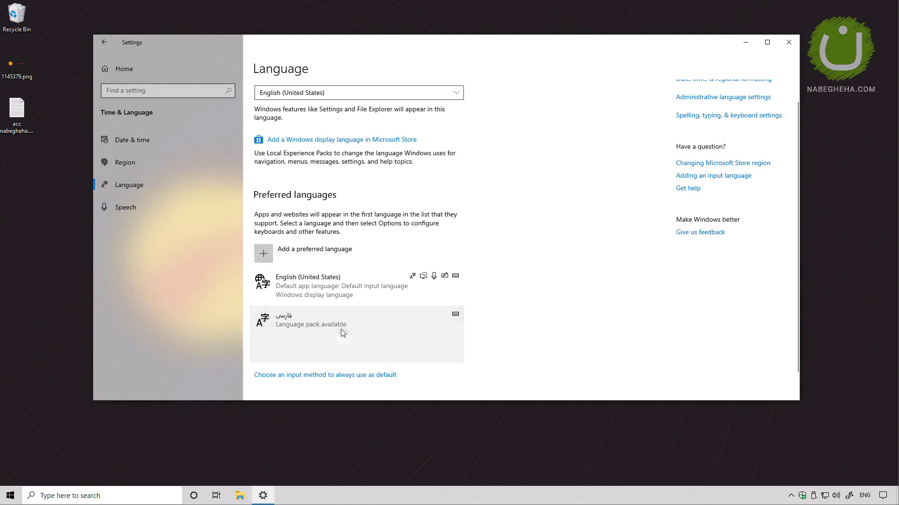
pyautogui.click(395, 351)
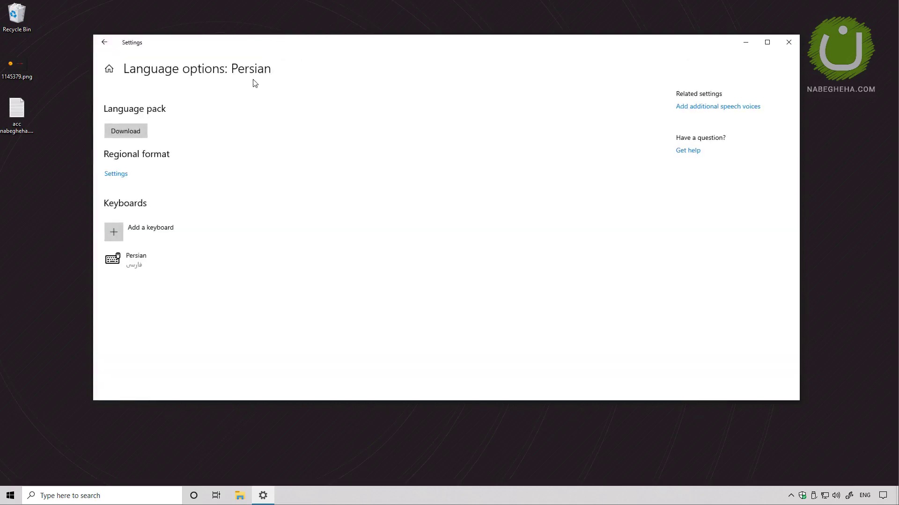
pyautogui.click(104, 43)
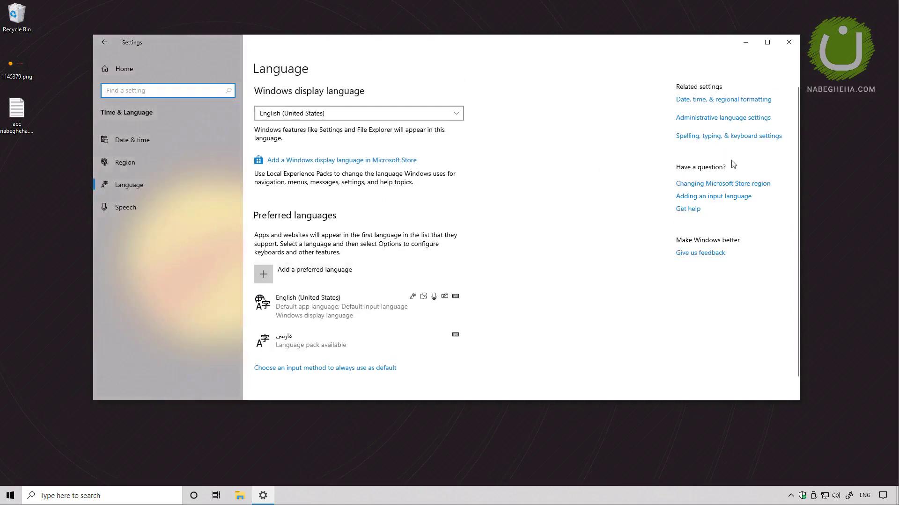
# - Review the regional formatting page related to Language, and view the date and time formats reached through the administrative language settings
pyautogui.click(720, 103)
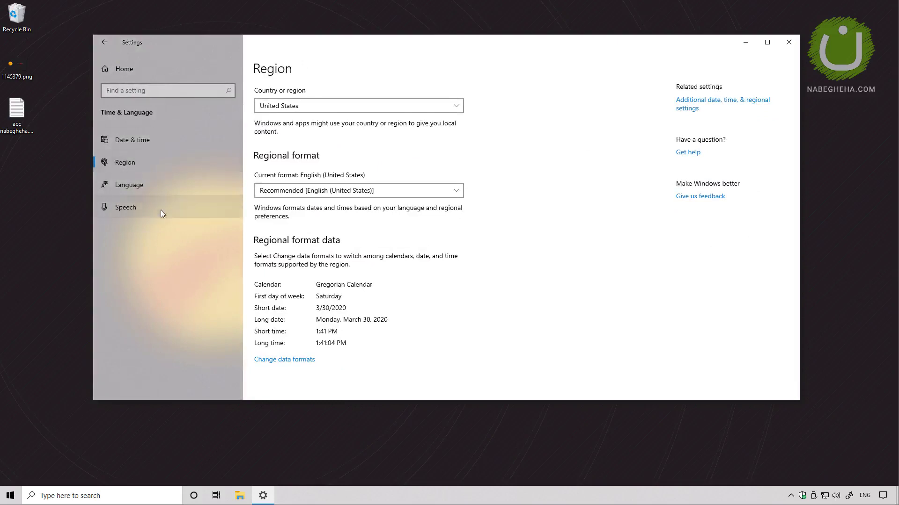
pyautogui.click(171, 187)
pyautogui.click(716, 118)
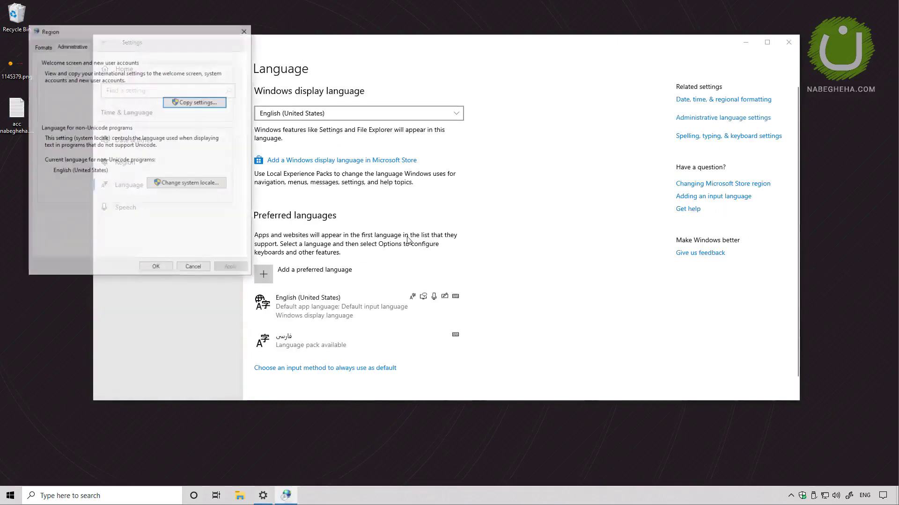
pyautogui.moveTo(151, 36); pyautogui.dragTo(388, 98)
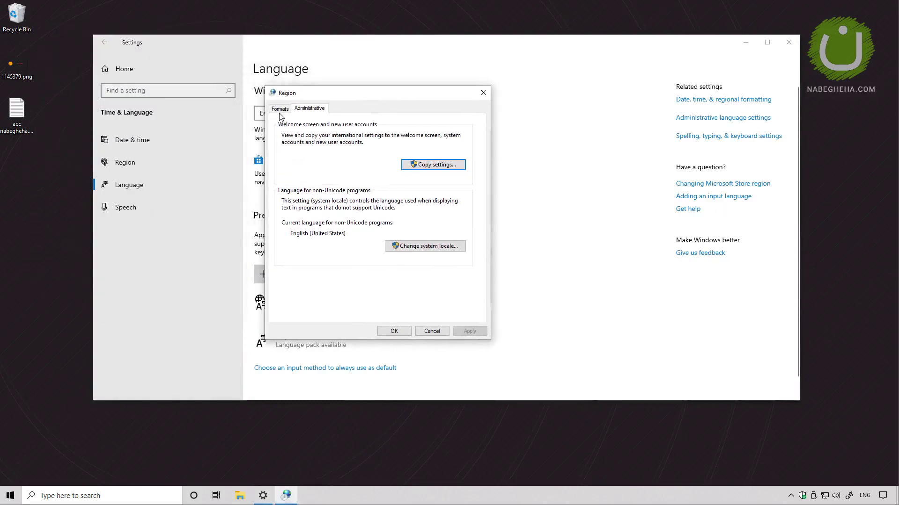
pyautogui.click(279, 109)
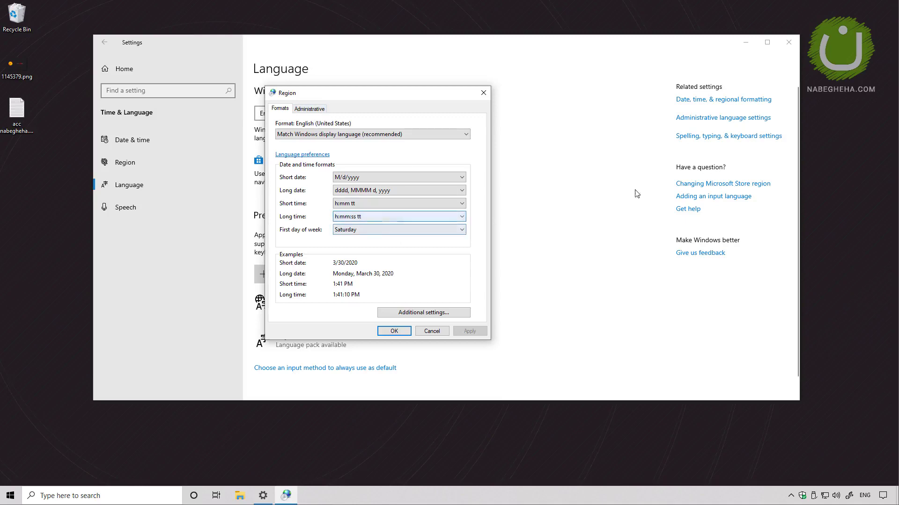
# - Try Persian (Iran) as the system locale for non-Unicode programs, and cancel the change
pyautogui.click(317, 110)
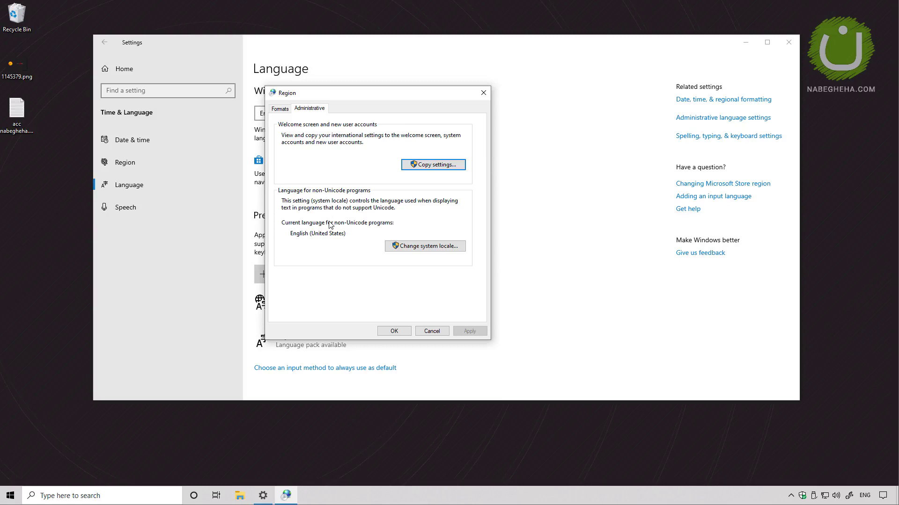
pyautogui.click(399, 244)
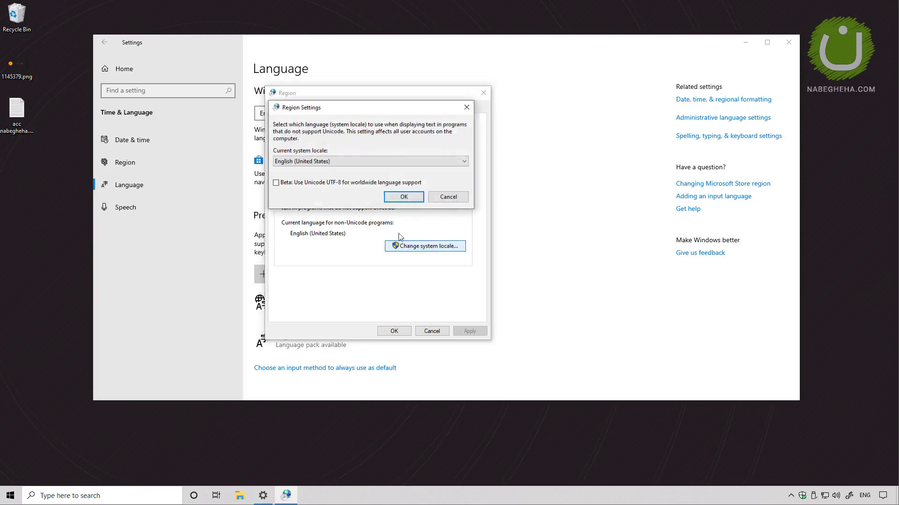
pyautogui.click(315, 161)
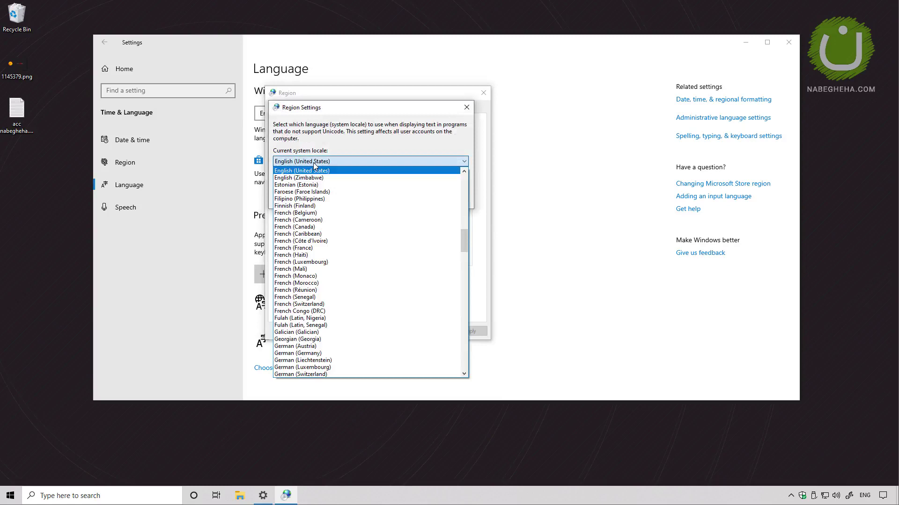
pyautogui.press('p')
pyautogui.scroll(-1, 328, 281)
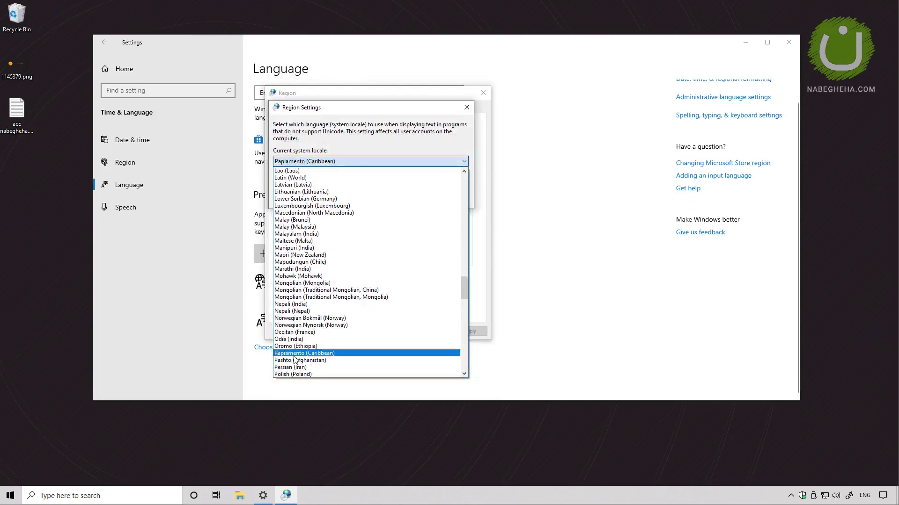
pyautogui.click(297, 368)
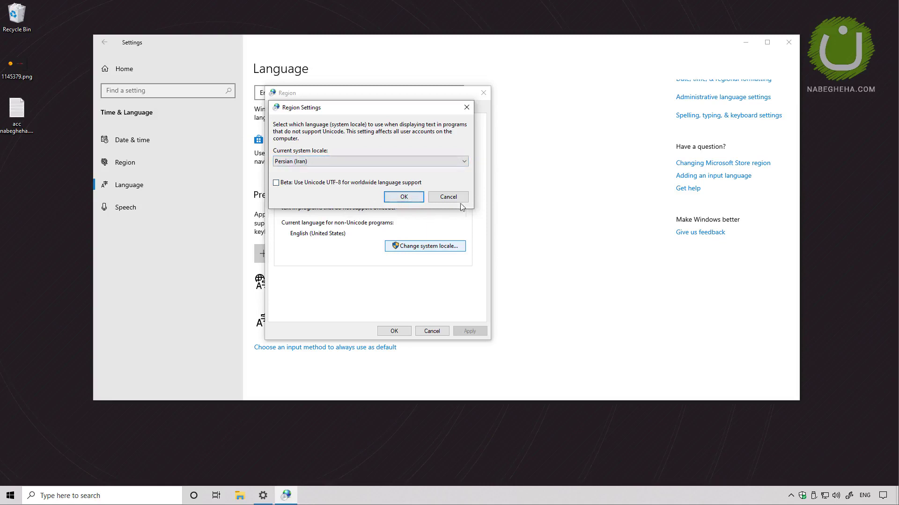
pyautogui.click(449, 198)
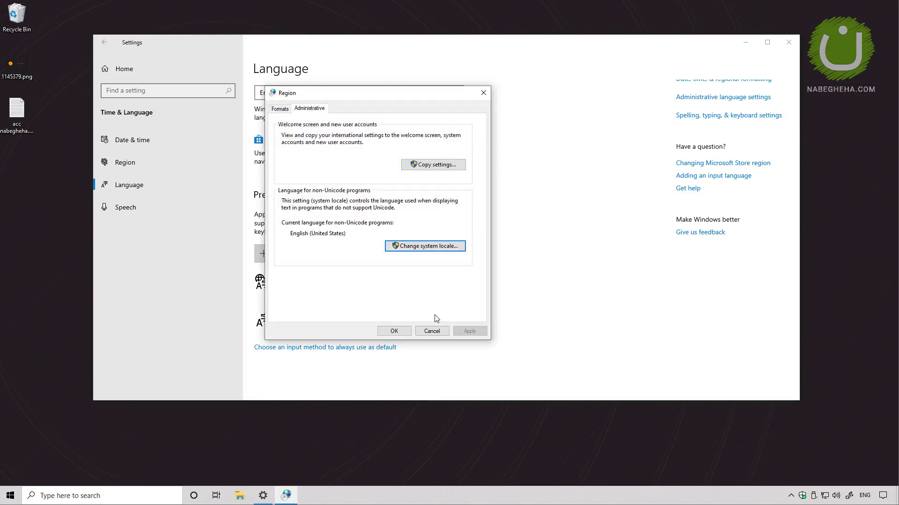
# - Try copying the current international settings to the welcome screen, system accounts and new user accounts, and cancel without applying them
pyautogui.click(424, 165)
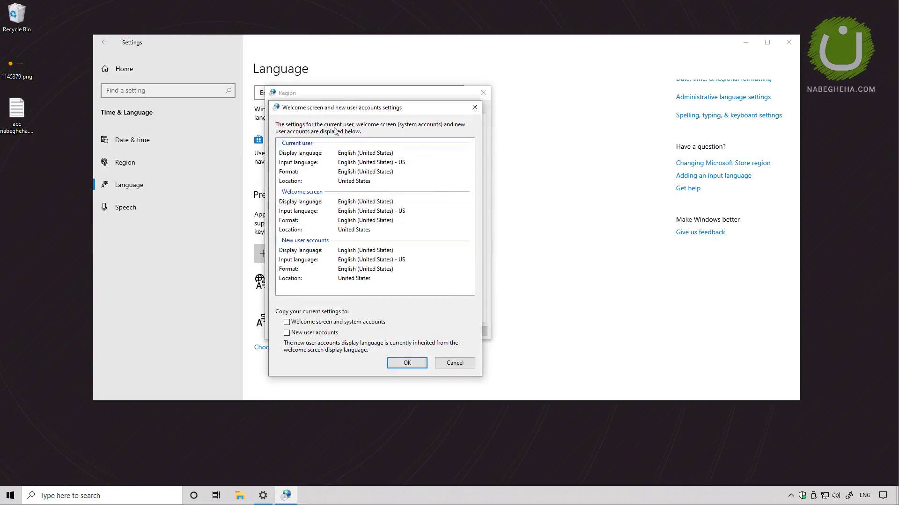
pyautogui.moveTo(326, 106); pyautogui.dragTo(396, 96)
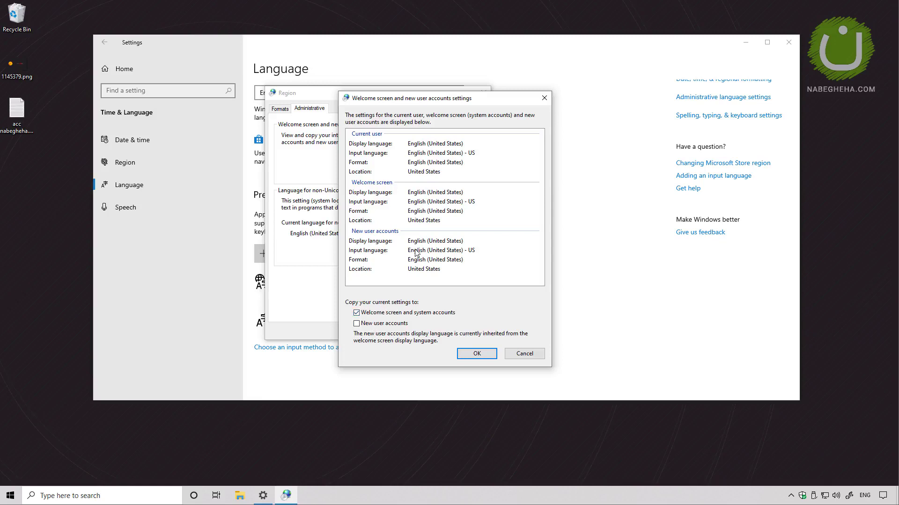
pyautogui.click(378, 323)
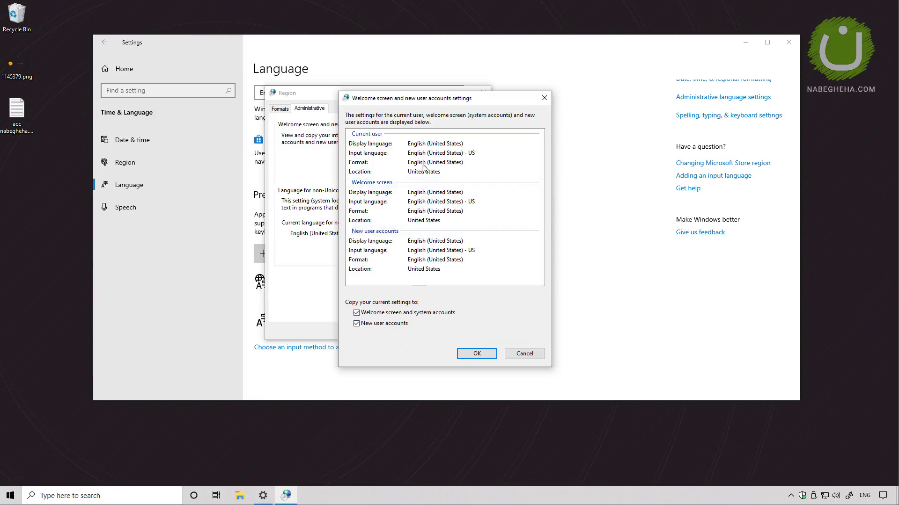
pyautogui.click(365, 324)
pyautogui.click(376, 312)
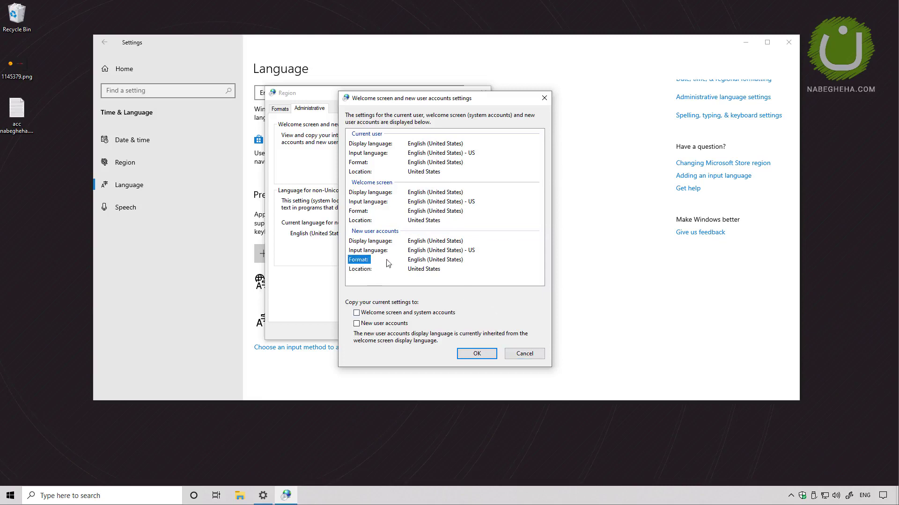
pyautogui.click(524, 355)
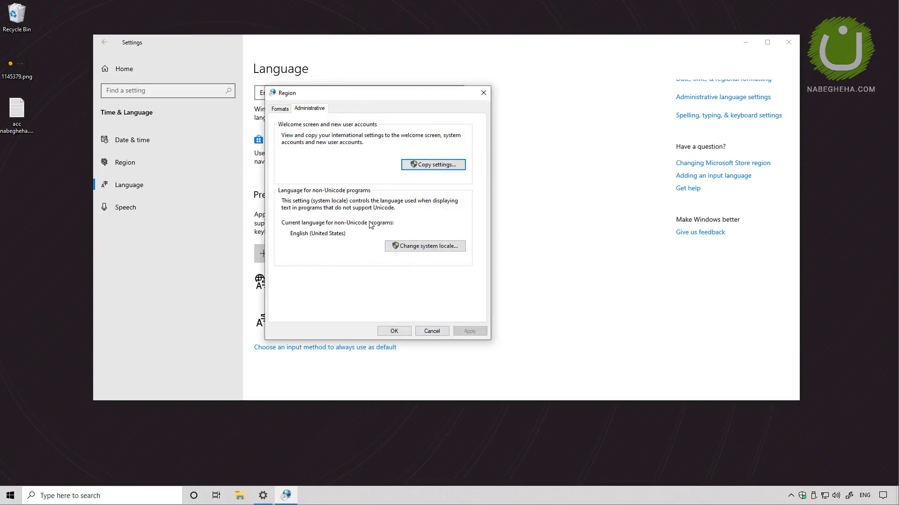
pyautogui.click(431, 331)
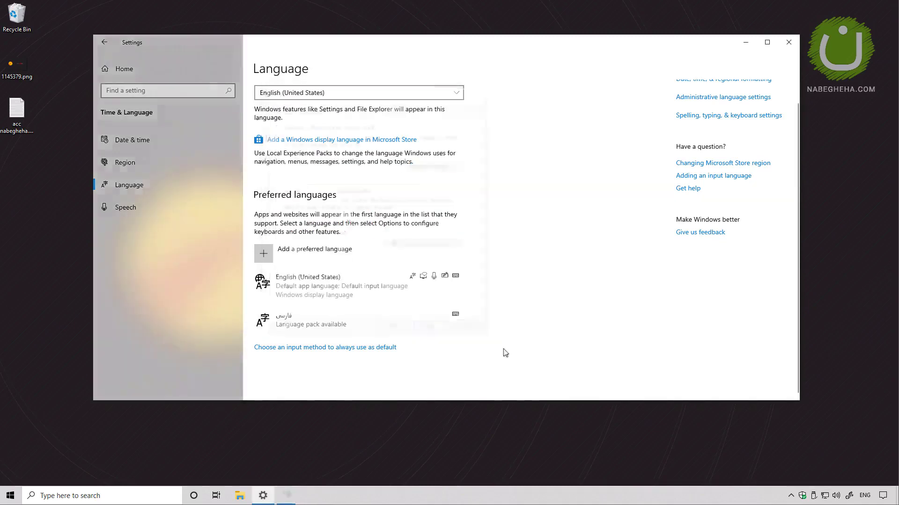
# - Review the spelling, typing and hardware keyboard settings related to Language, and return to the Language settings page
pyautogui.scroll(1, 579, 154)
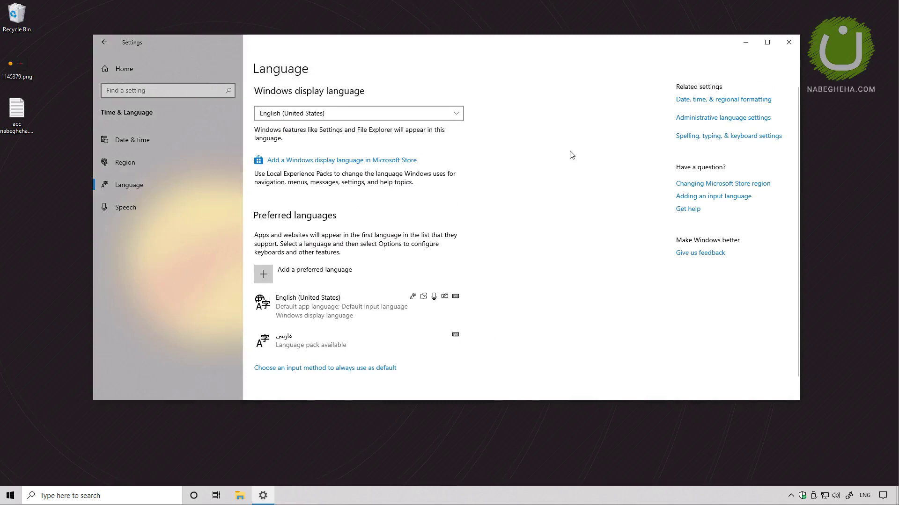
pyautogui.click(724, 137)
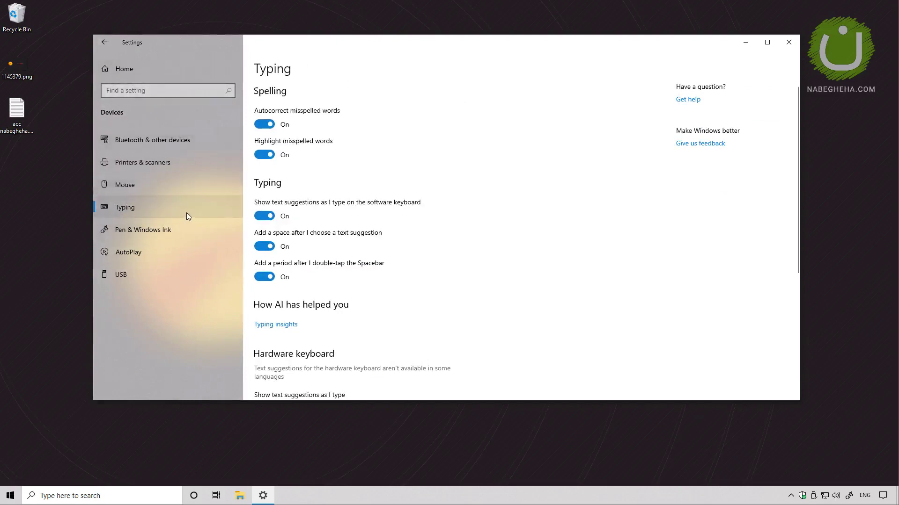
pyautogui.scroll(-5, 335, 183)
pyautogui.scroll(5, 332, 169)
pyautogui.scroll(-2, 332, 170)
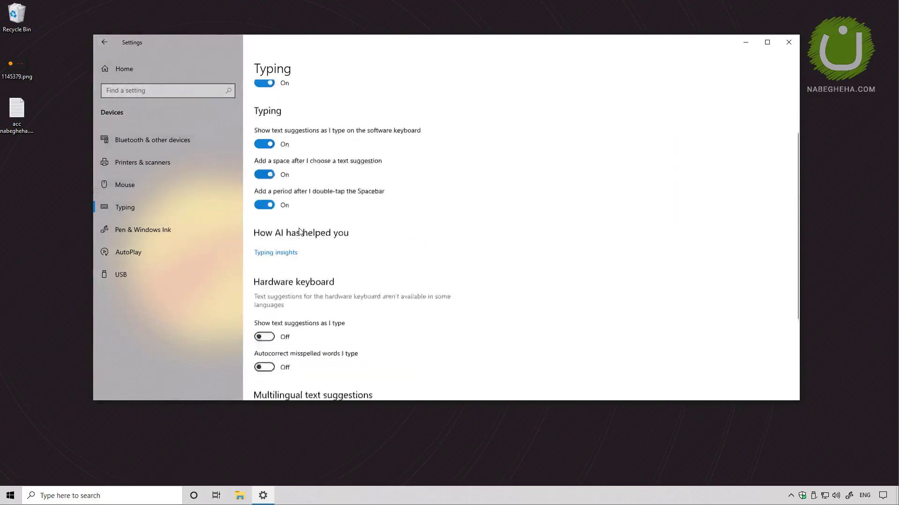
pyautogui.scroll(2, 332, 169)
pyautogui.click(104, 42)
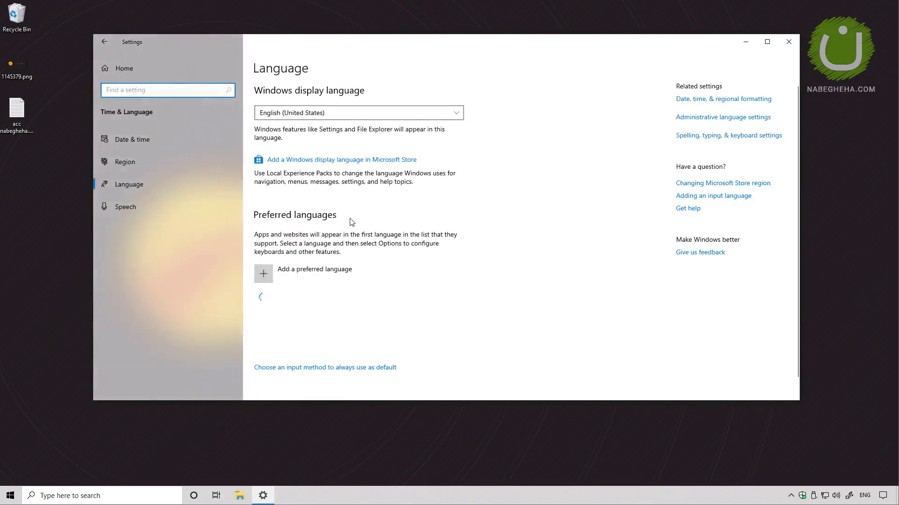
# - On the Speech settings page, view the available speech languages and try the recognition of non-native accents on and off
pyautogui.click(131, 206)
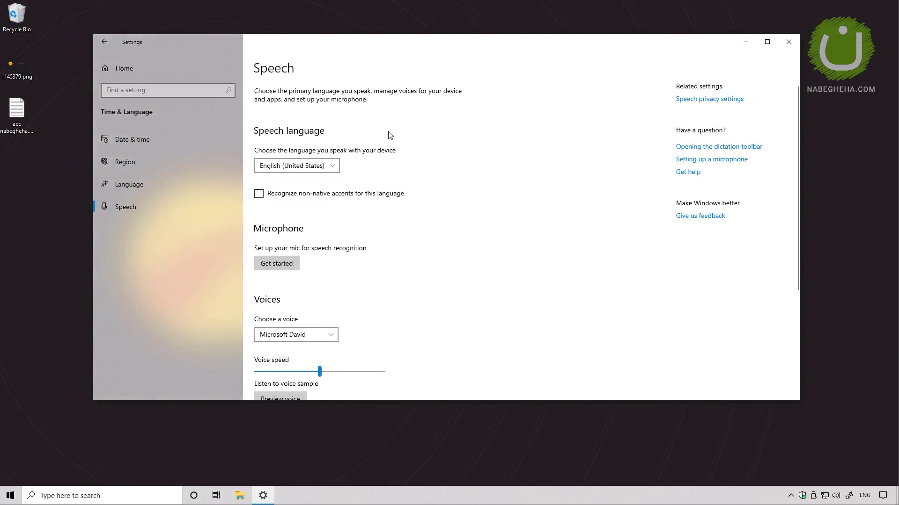
pyautogui.click(307, 166)
pyautogui.click(303, 143)
pyautogui.click(301, 197)
pyautogui.click(270, 198)
# - Start the microphone setup for speech recognition, and cancel it
pyautogui.scroll(-2, 387, 233)
pyautogui.scroll(1, 333, 195)
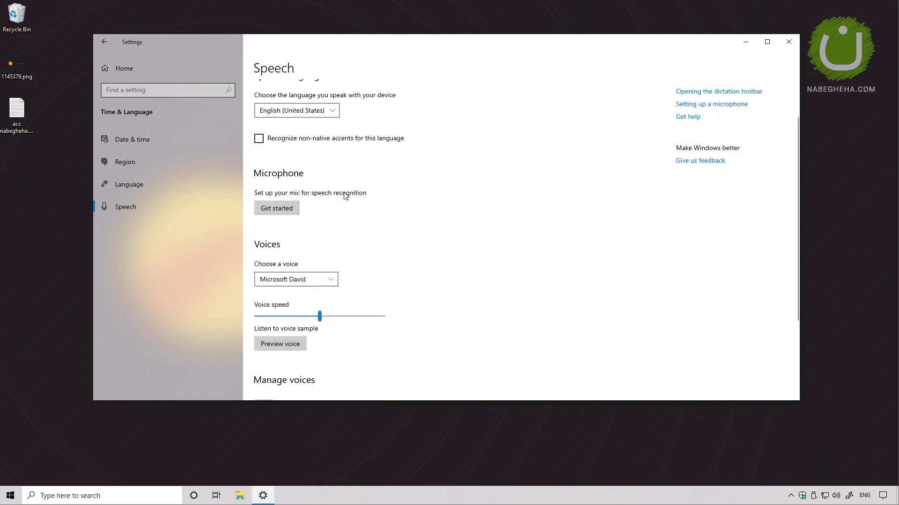
pyautogui.click(287, 208)
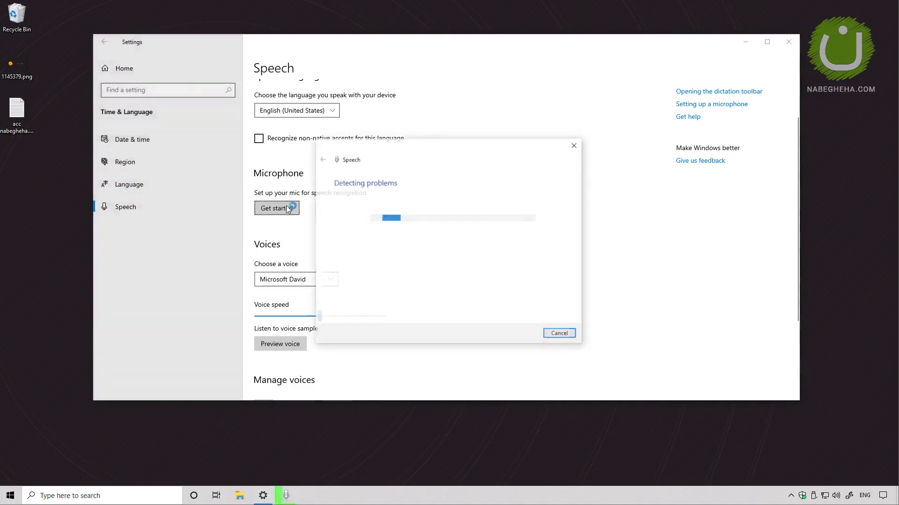
pyautogui.click(567, 337)
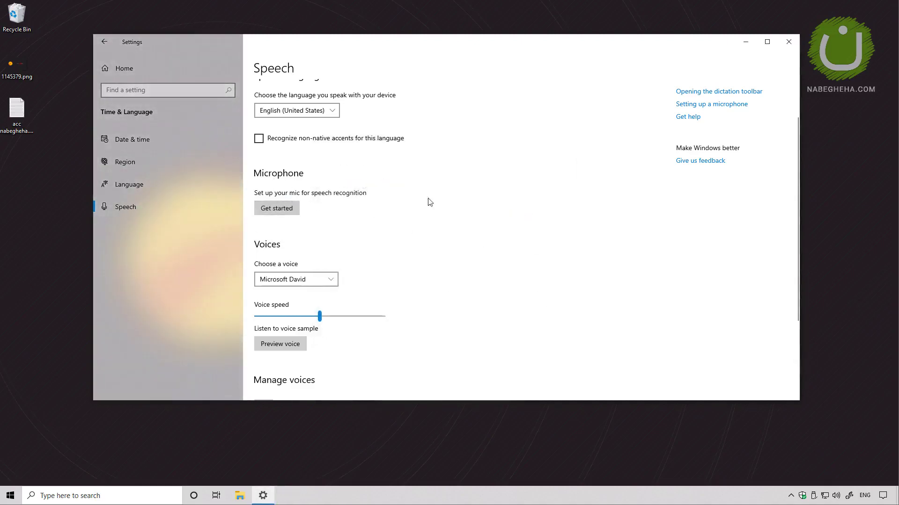
# - View the available speech voices, keep Microsoft David, and play its voice sample
pyautogui.scroll(-2, 347, 200)
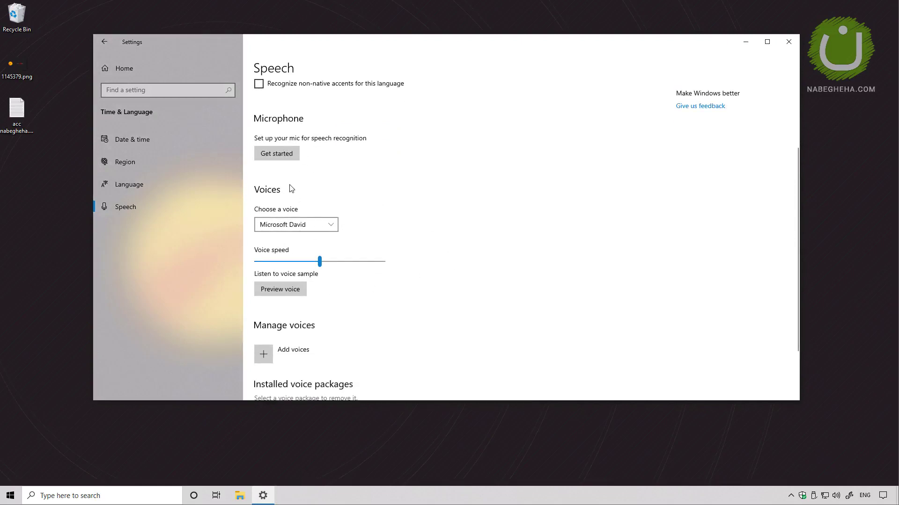
pyautogui.scroll(-2, 300, 182)
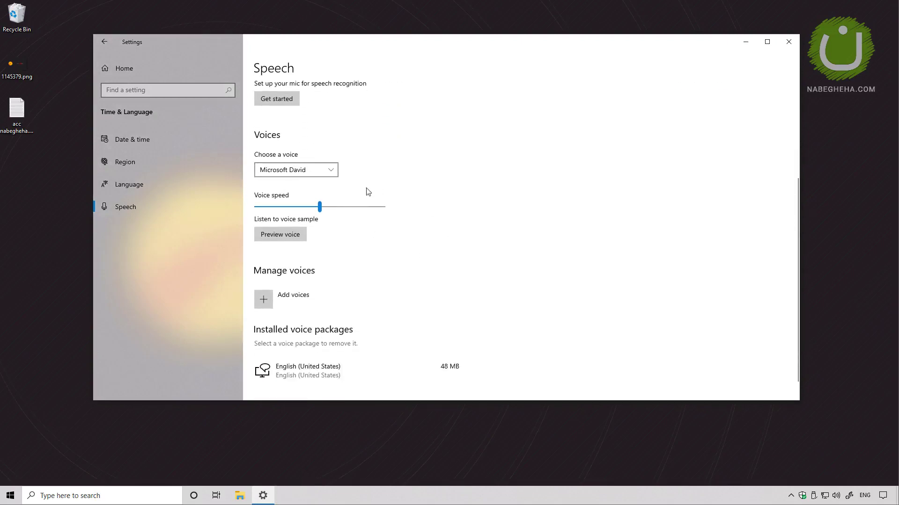
pyautogui.click(309, 172)
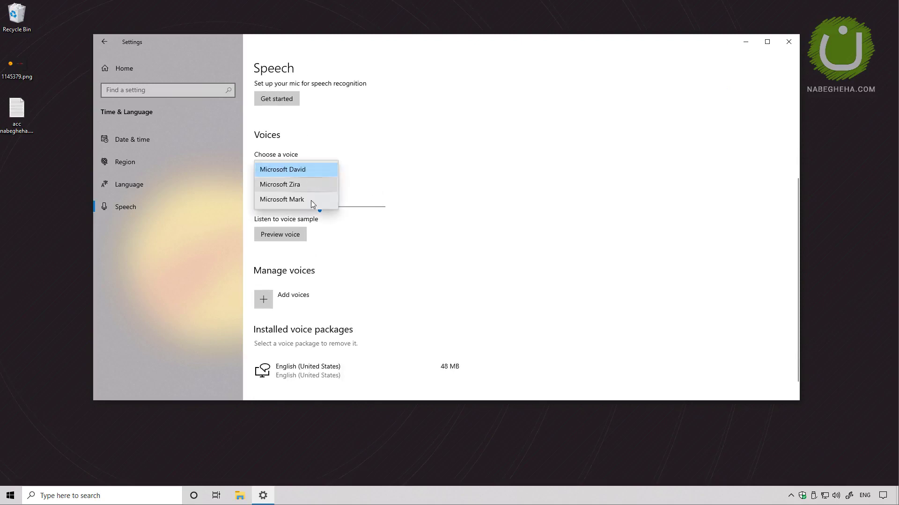
pyautogui.click(301, 171)
pyautogui.click(302, 237)
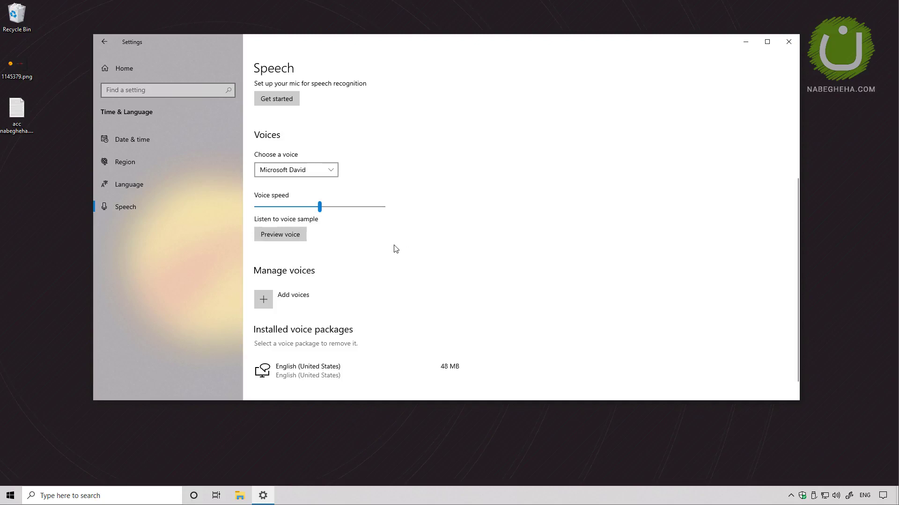
# - Set the speech voice to Microsoft Mark and the voice speed slightly below the middle of its range
pyautogui.scroll(3, 395, 248)
pyautogui.scroll(-3, 373, 247)
pyautogui.click(323, 170)
pyautogui.click(305, 189)
pyautogui.click(314, 171)
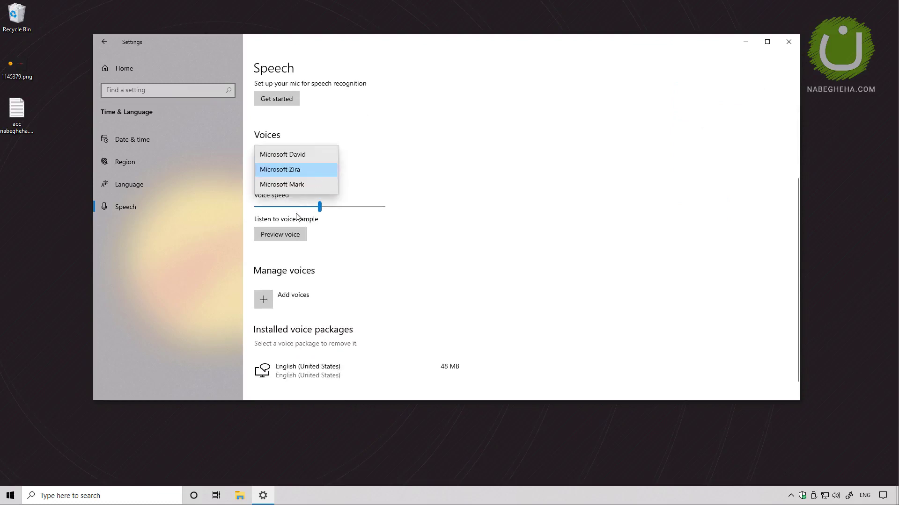
pyautogui.click(302, 189)
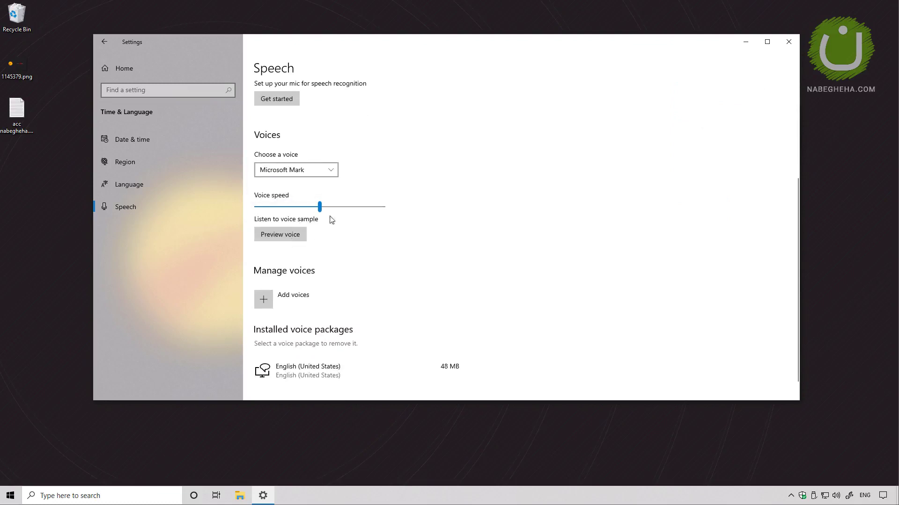
pyautogui.moveTo(320, 207); pyautogui.dragTo(345, 210)
pyautogui.moveTo(343, 208); pyautogui.dragTo(313, 209)
# - Browse the voice packages that can be added for other languages, and cancel the selection
pyautogui.scroll(-1, 305, 257)
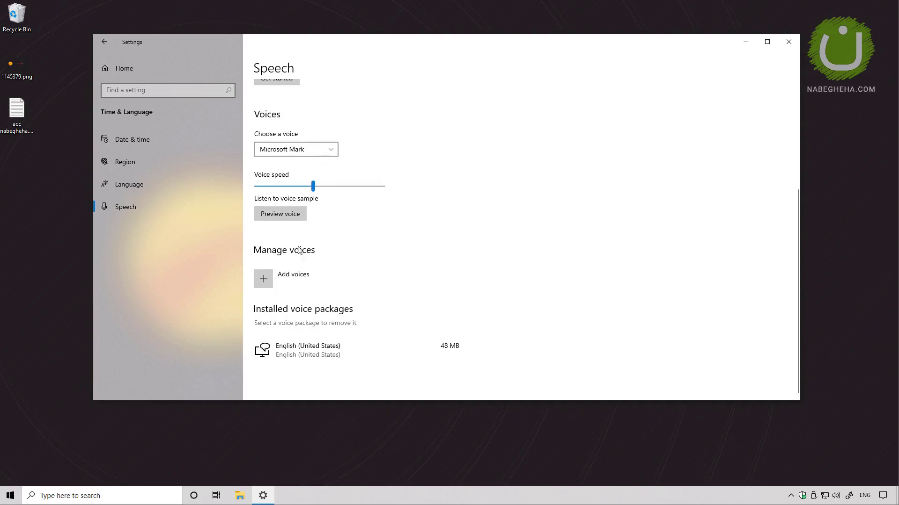
pyautogui.click(300, 280)
pyautogui.scroll(-5, 461, 208)
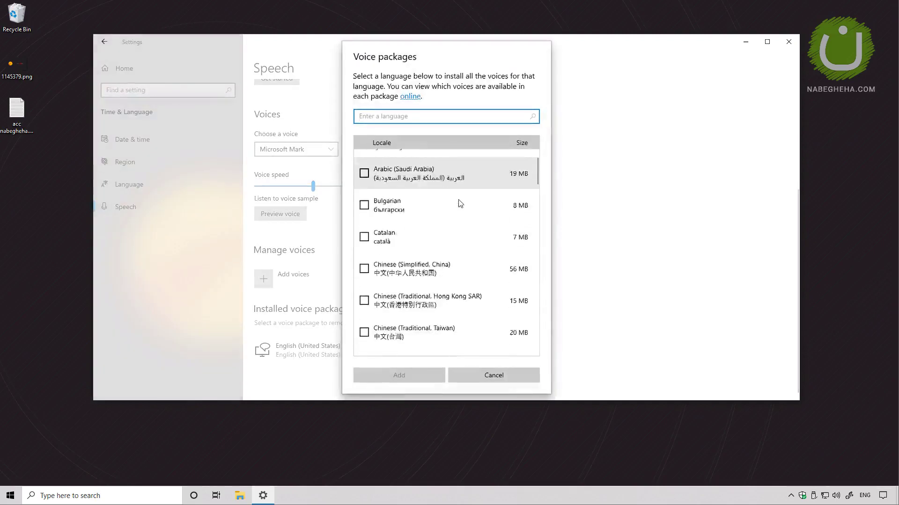
pyautogui.scroll(-15, 461, 207)
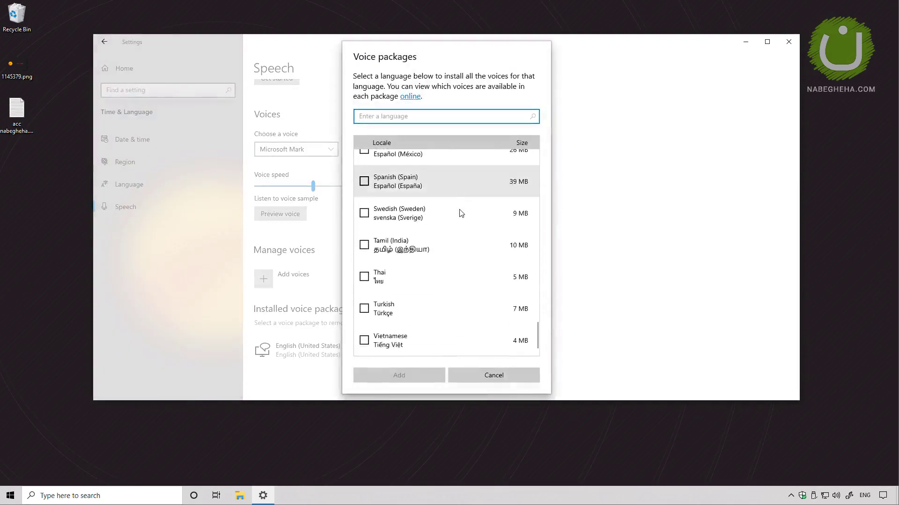
pyautogui.scroll(20, 492, 322)
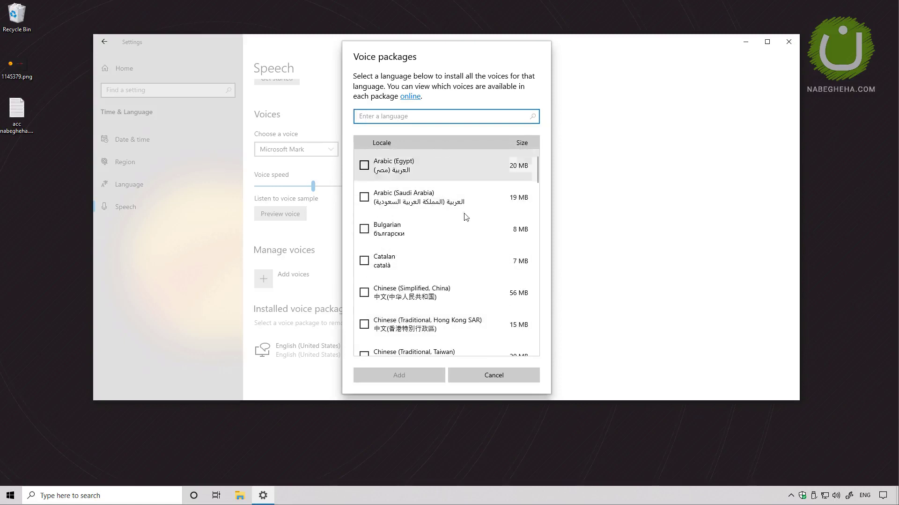
pyautogui.click(485, 373)
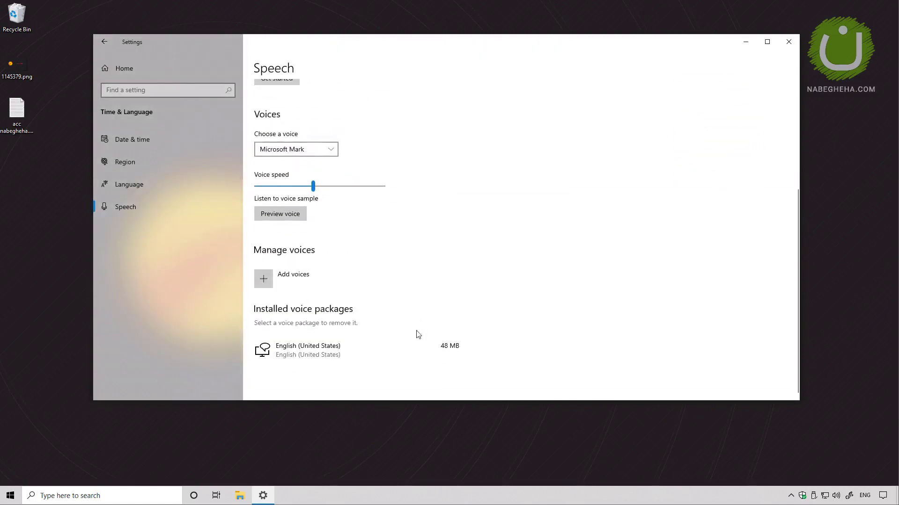
# - View the removal option for the installed English (United States) voice package, and review the speech settings and voice choices
pyautogui.click(336, 355)
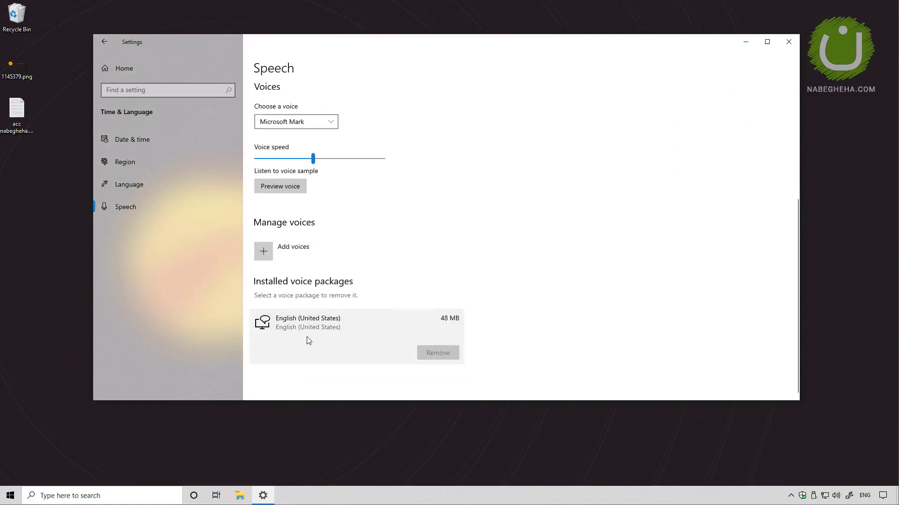
pyautogui.scroll(5, 457, 301)
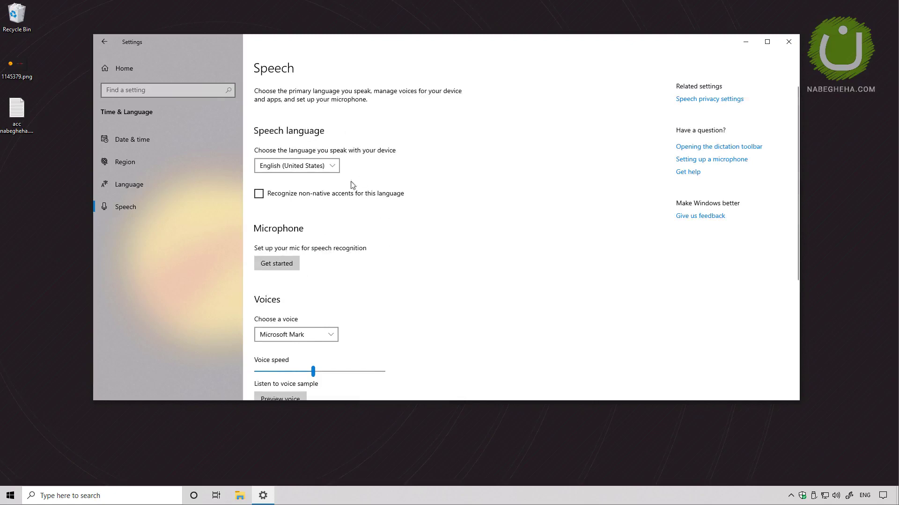
pyautogui.scroll(-5, 383, 221)
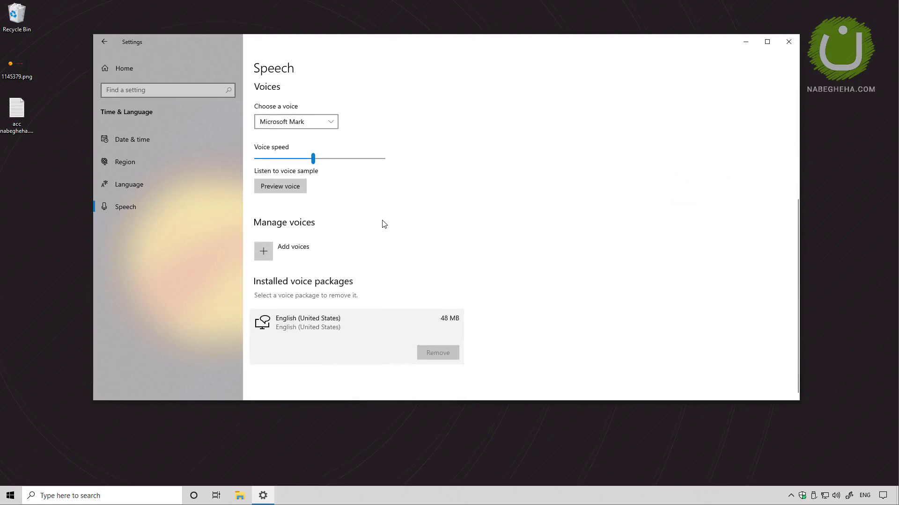
pyautogui.click(297, 123)
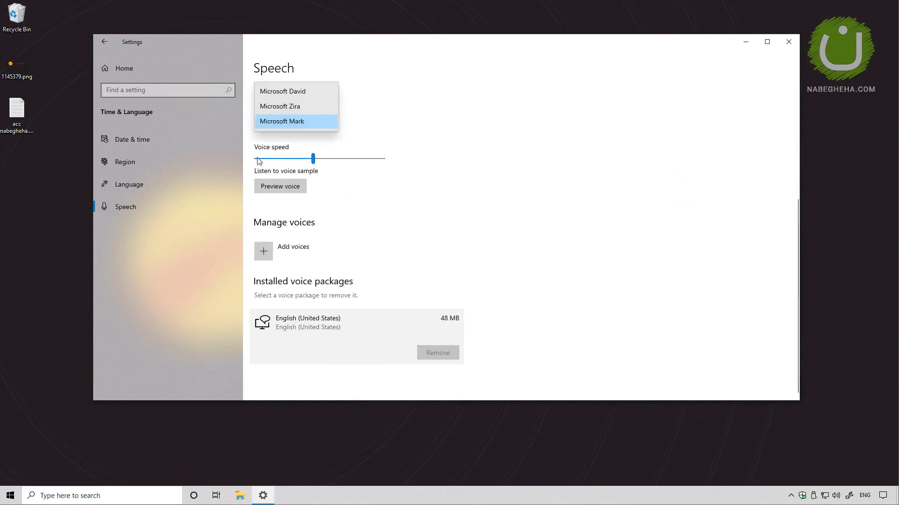
pyautogui.click(471, 143)
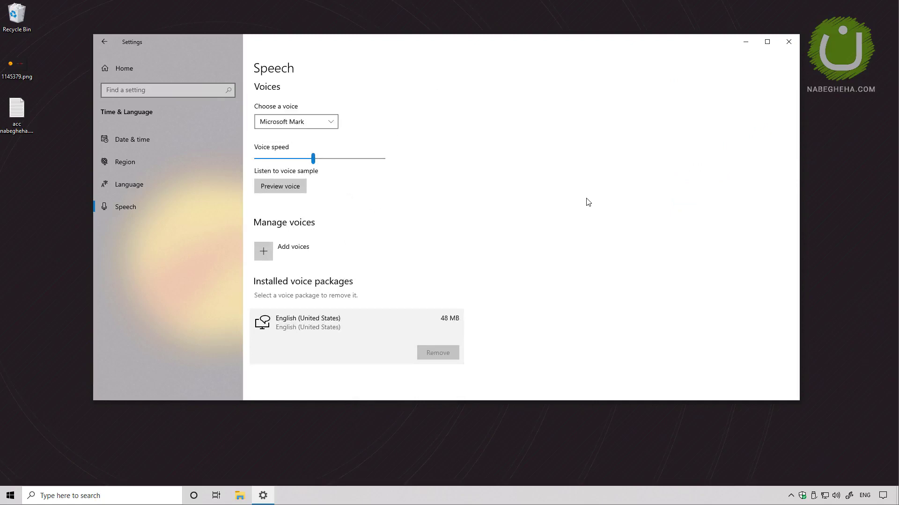